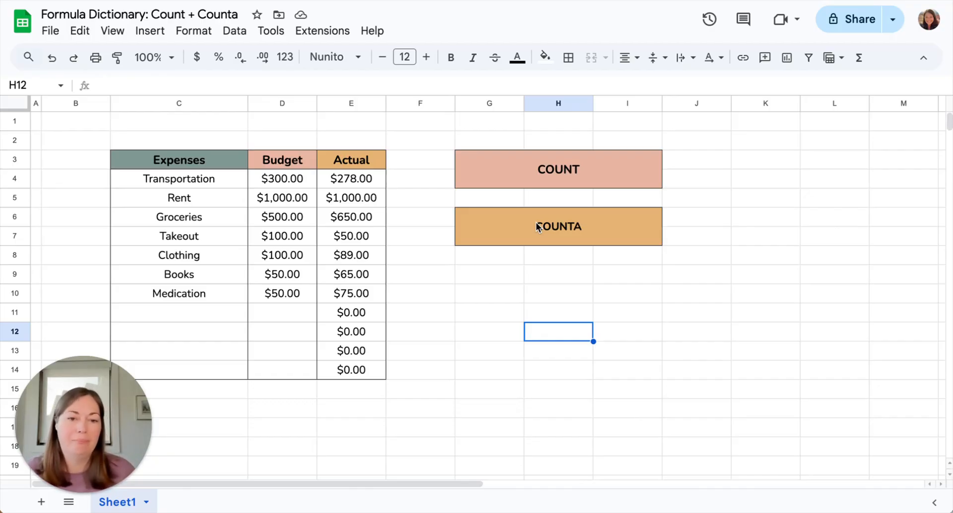
left_click(546, 173)
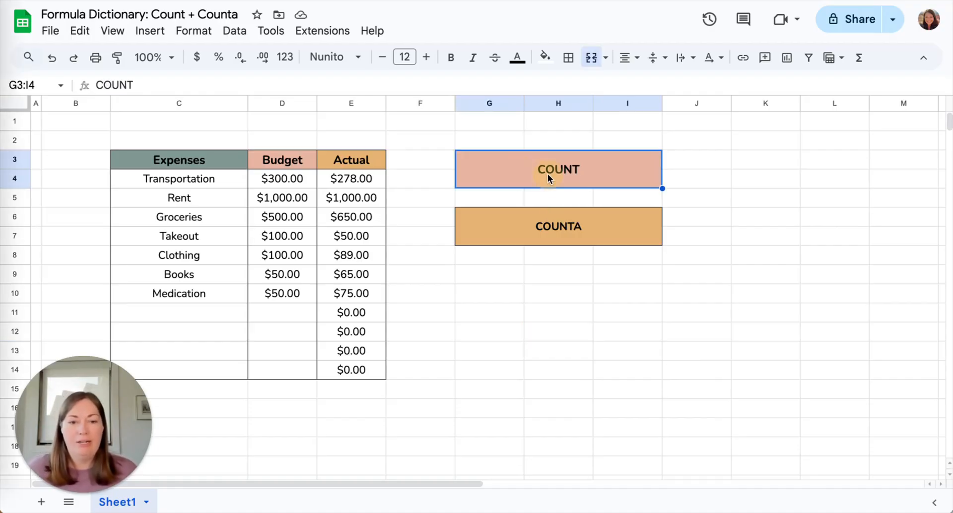
left_click(551, 241)
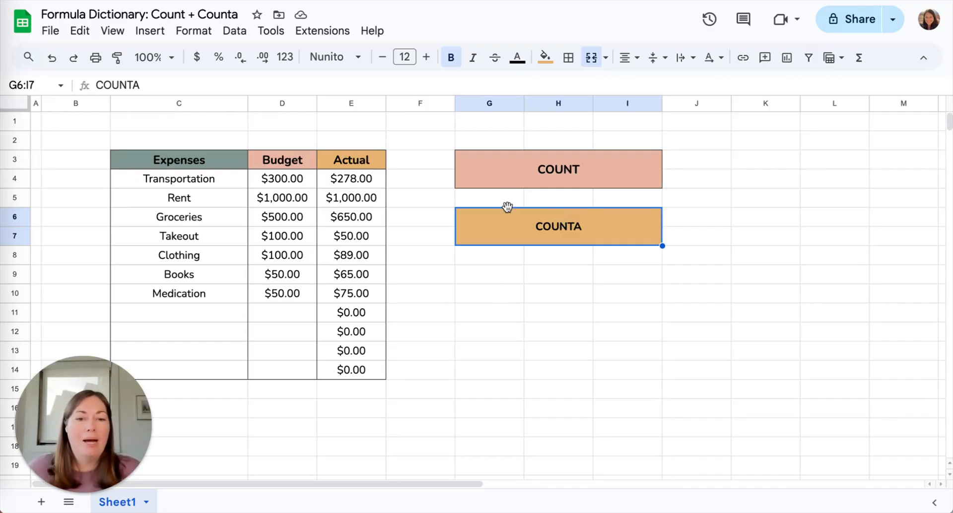
left_click(521, 178)
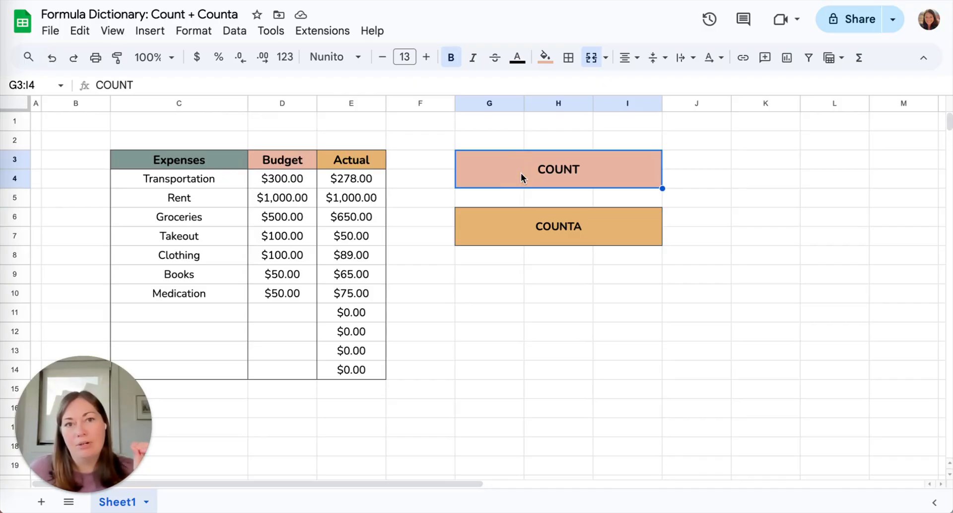
left_click(546, 230)
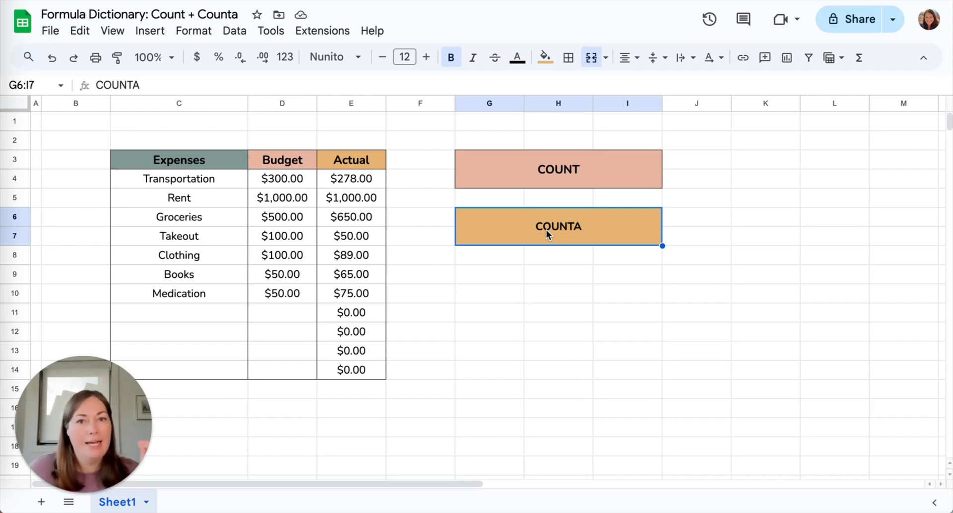
Step: Count the numeric Budget entries in cell D16 with the formula =COUNT(D4:D14)
left_click(276, 403)
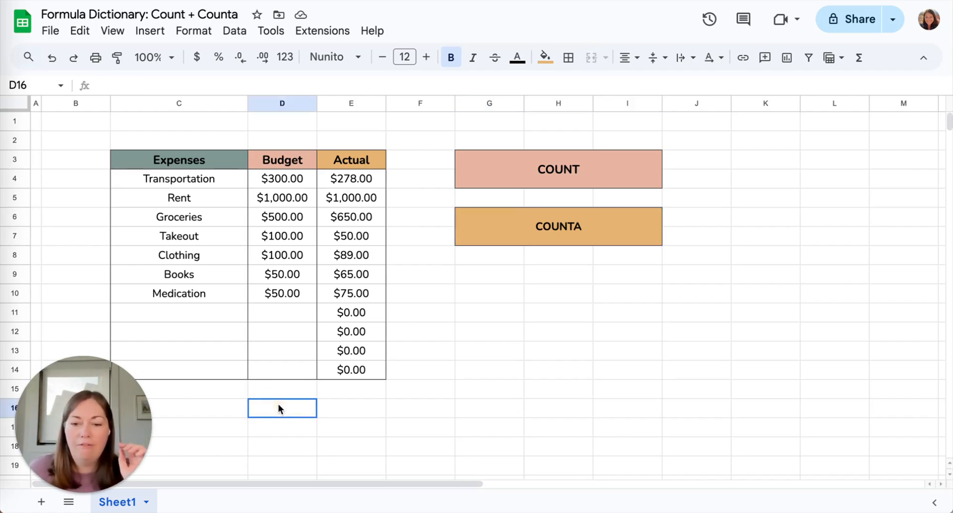
scroll(271, 391, "down", 2)
scroll(271, 391, "up", 1)
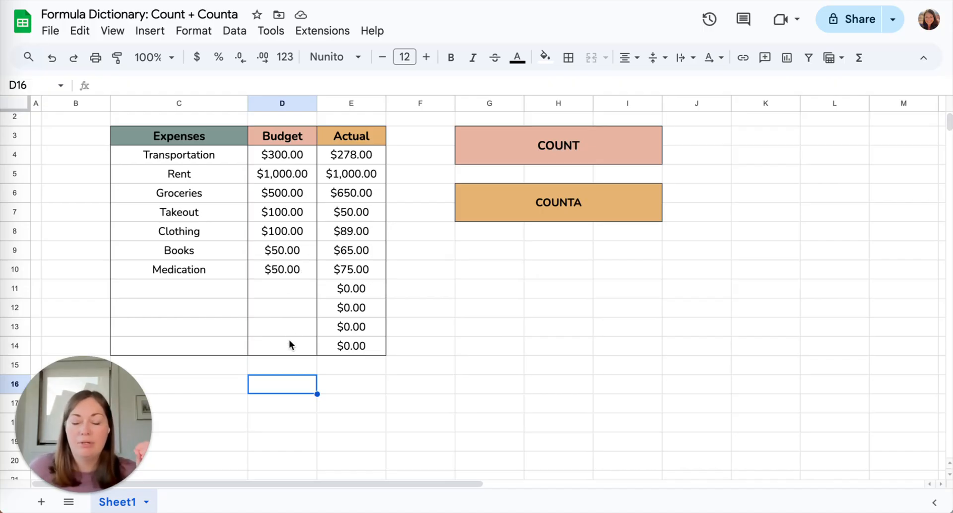
double_click(276, 384)
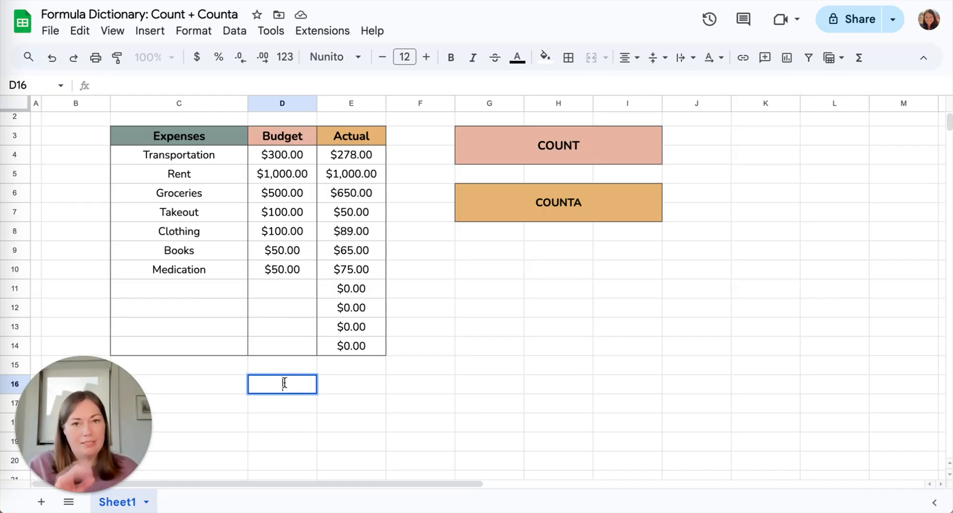
type("=")
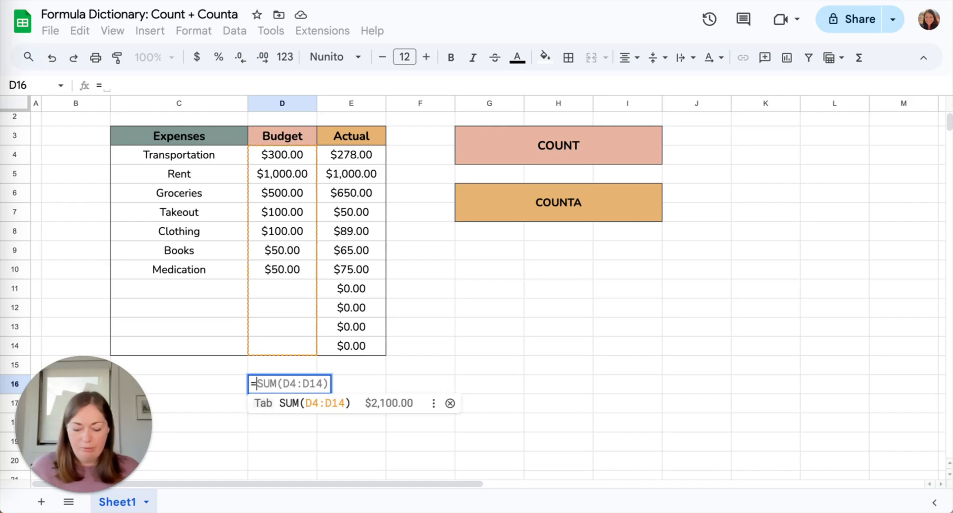
type("count")
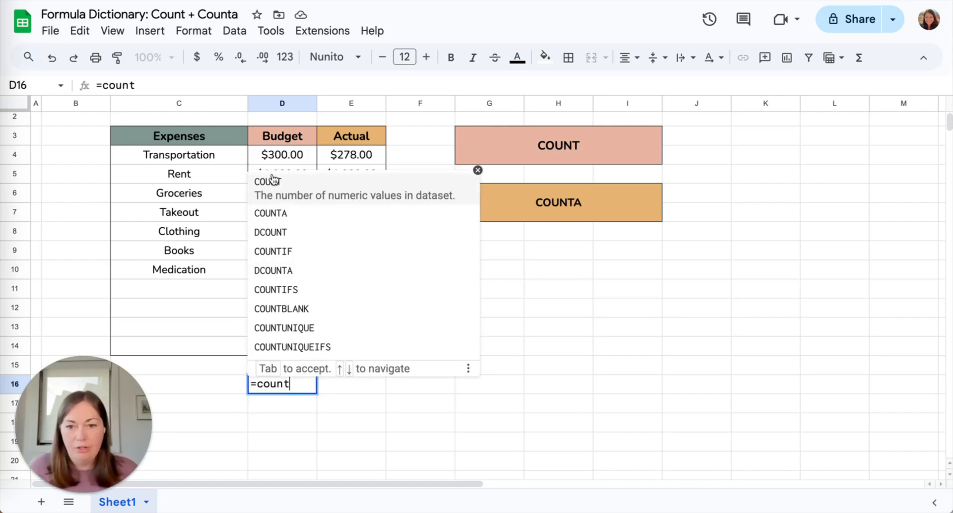
left_click(290, 179)
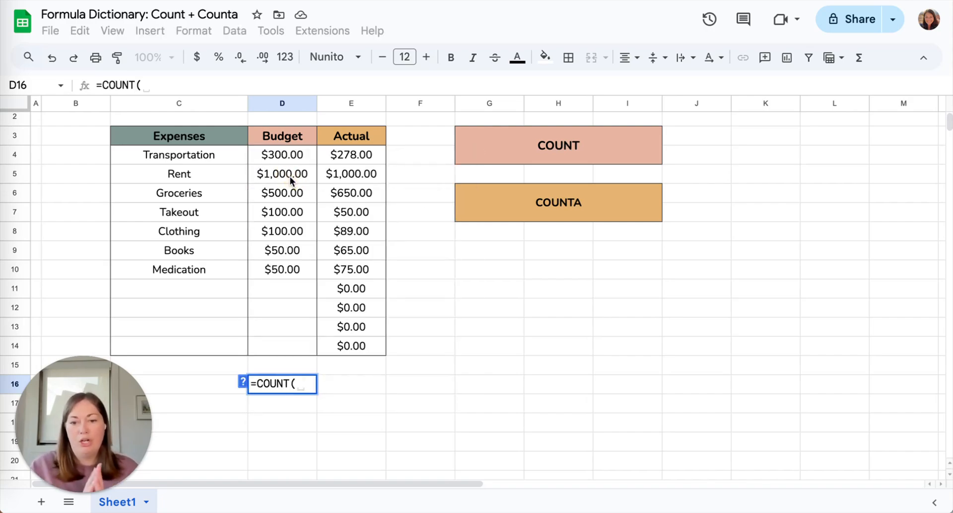
left_click(276, 154)
left_click_drag(277, 154, 303, 339)
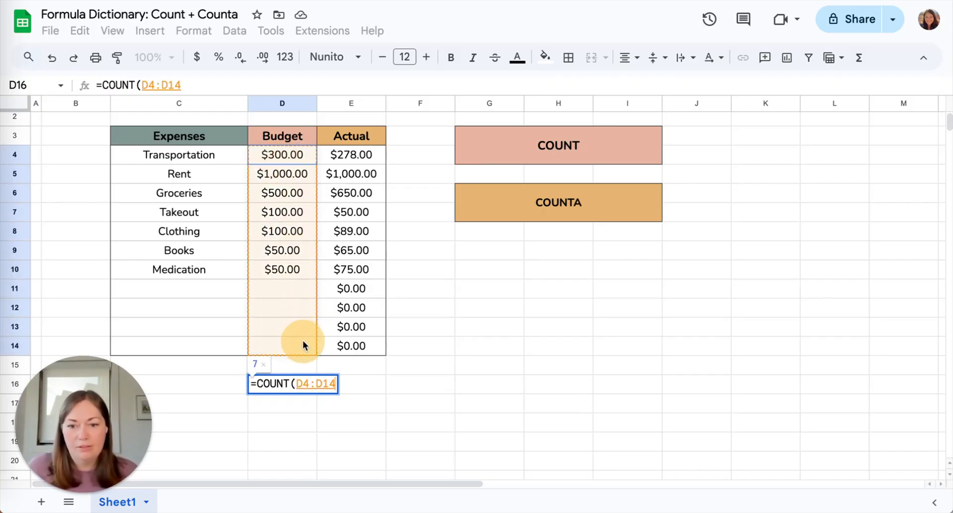
type(")")
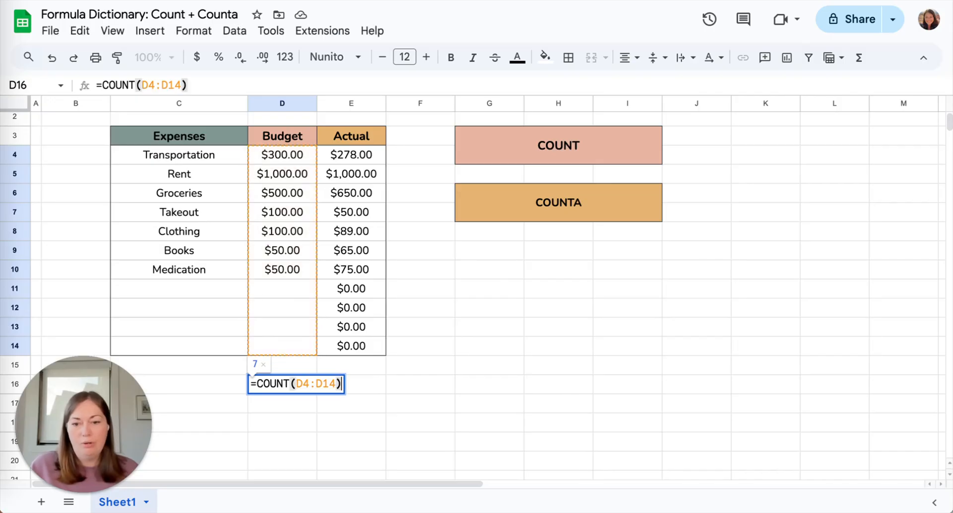
key("Return")
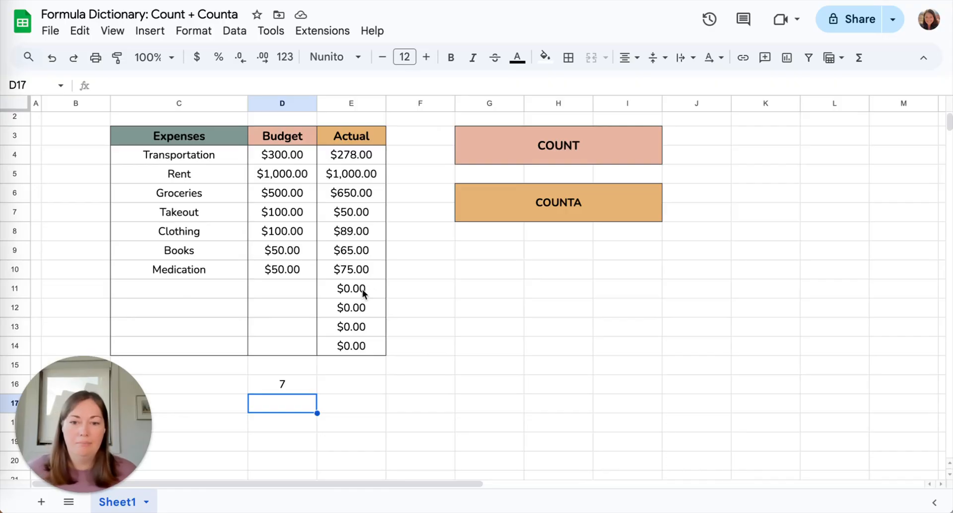
Step: Count the numeric Actual entries in cell E16 with the formula =COUNT(E4:E14)
left_click(355, 393)
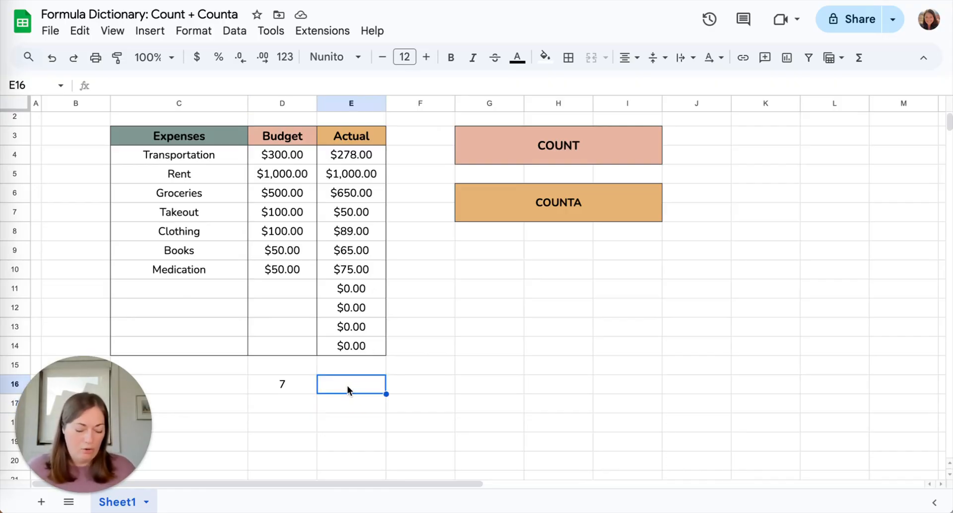
double_click(347, 386)
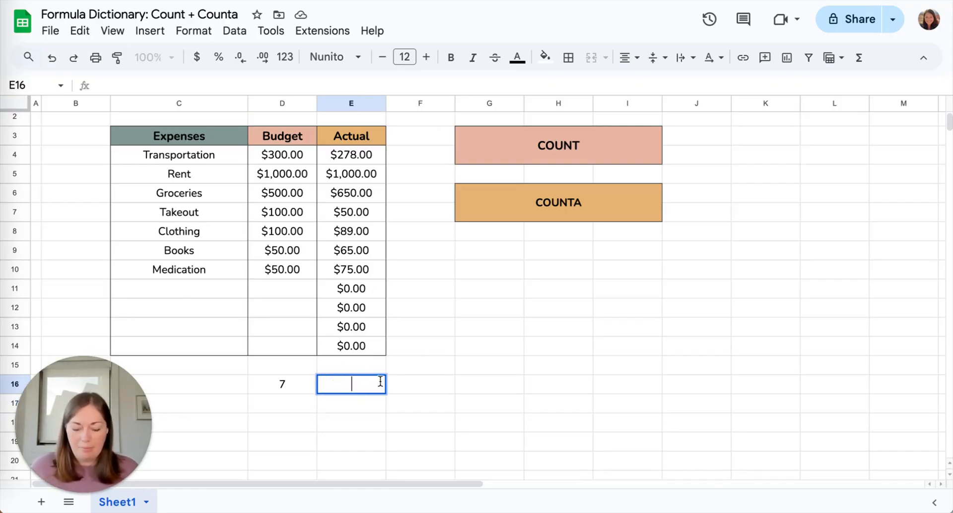
type("=count")
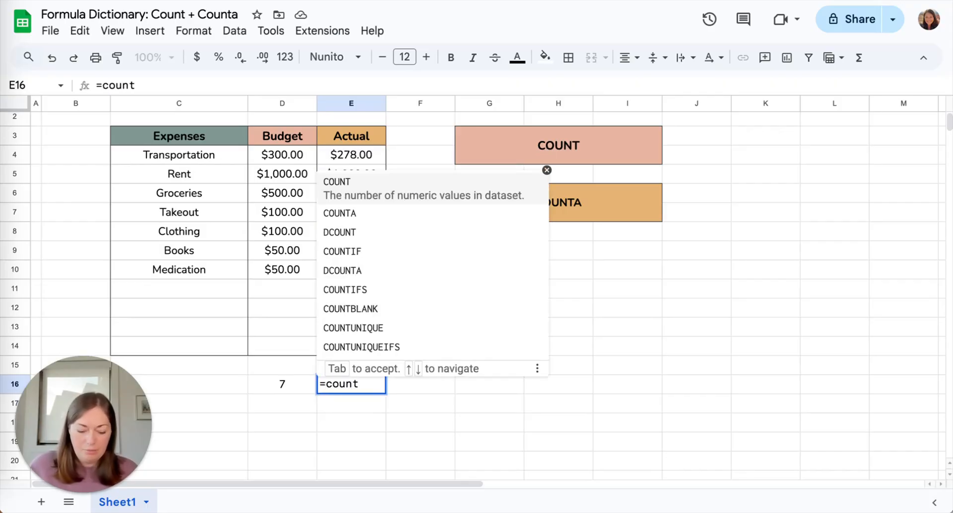
type("(")
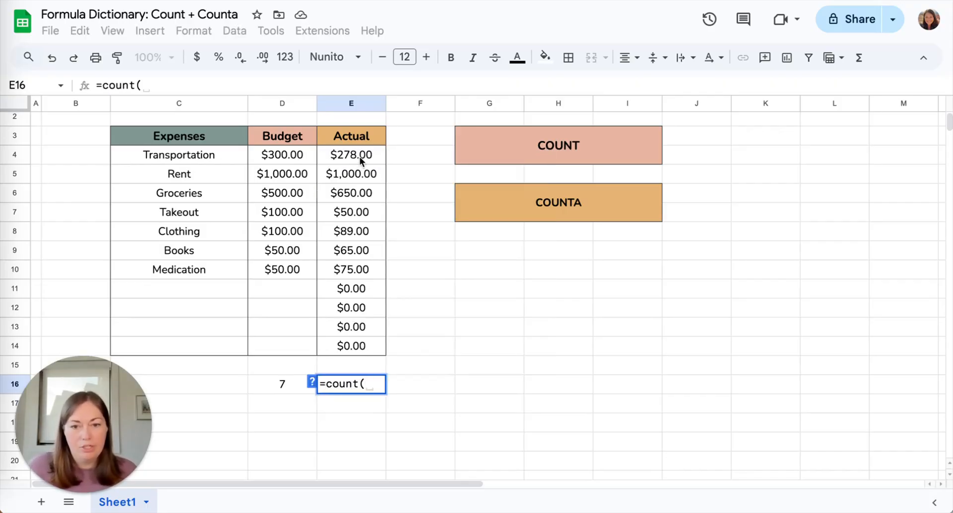
left_click_drag(360, 157, 362, 337)
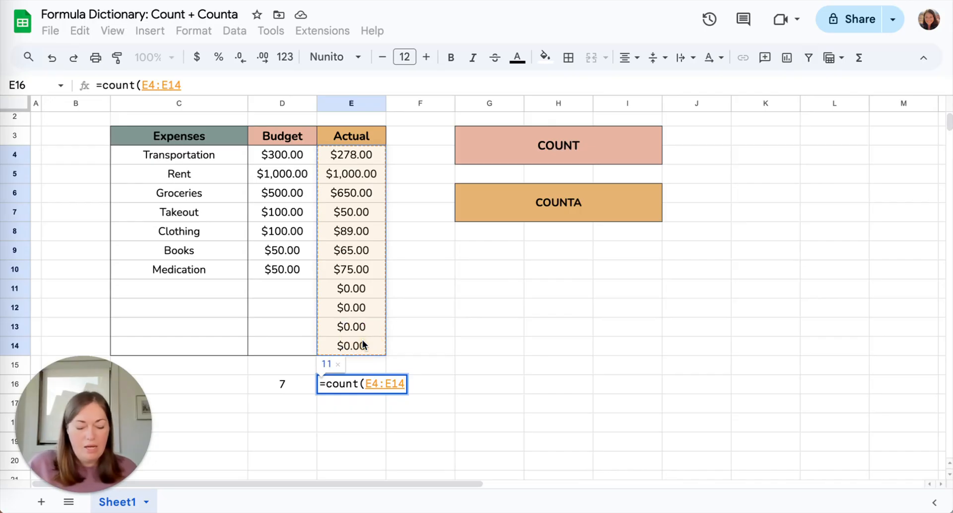
type(")")
key("Return")
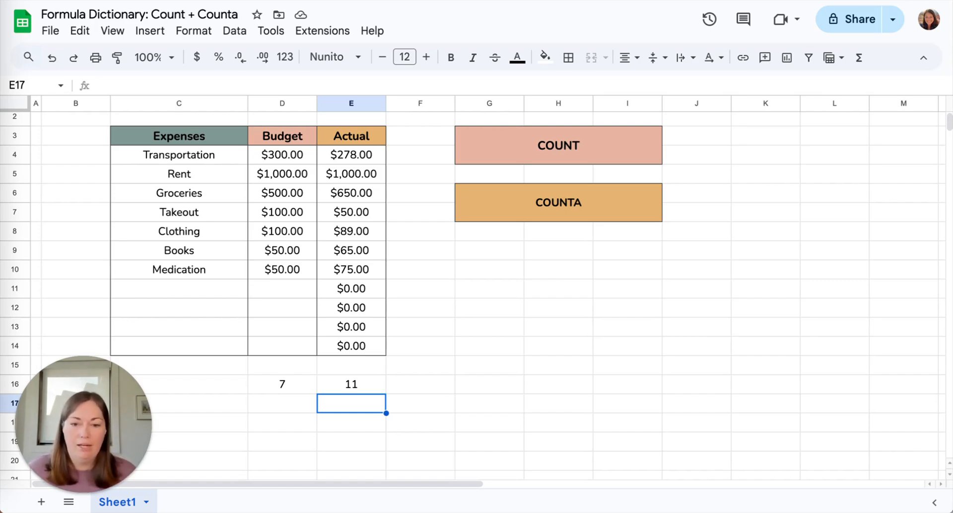
Step: Try to count the Expenses names in cell C16 with the formula =COUNT(C4:C14)
scroll(344, 381, "down", 1)
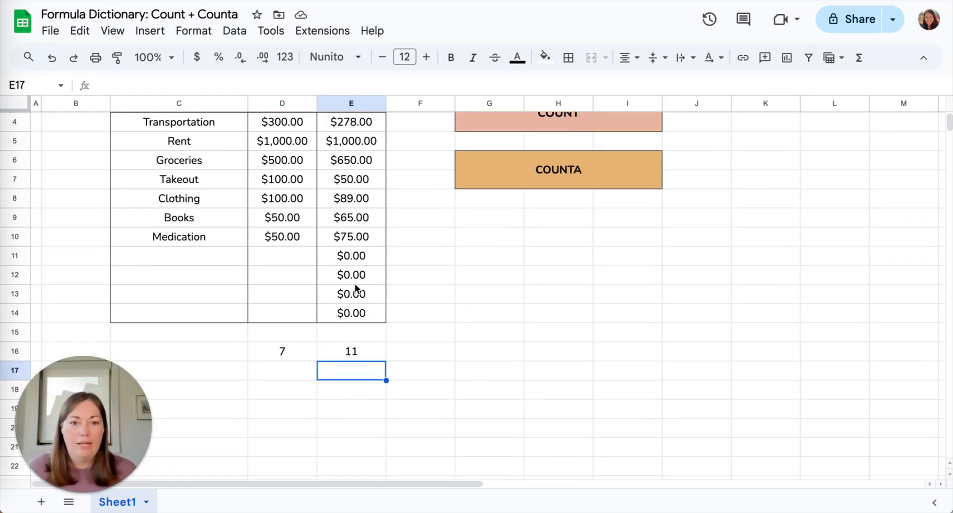
left_click(174, 355)
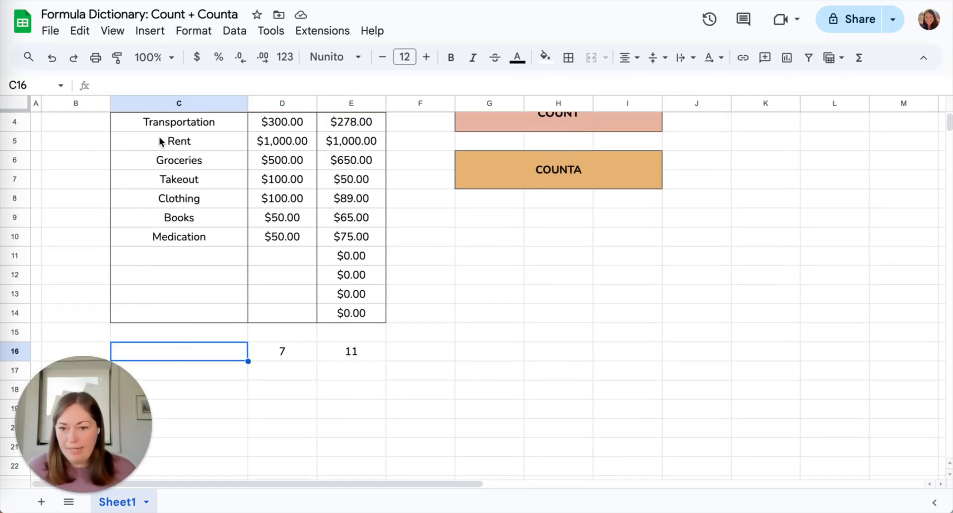
scroll(157, 154, "up", 1)
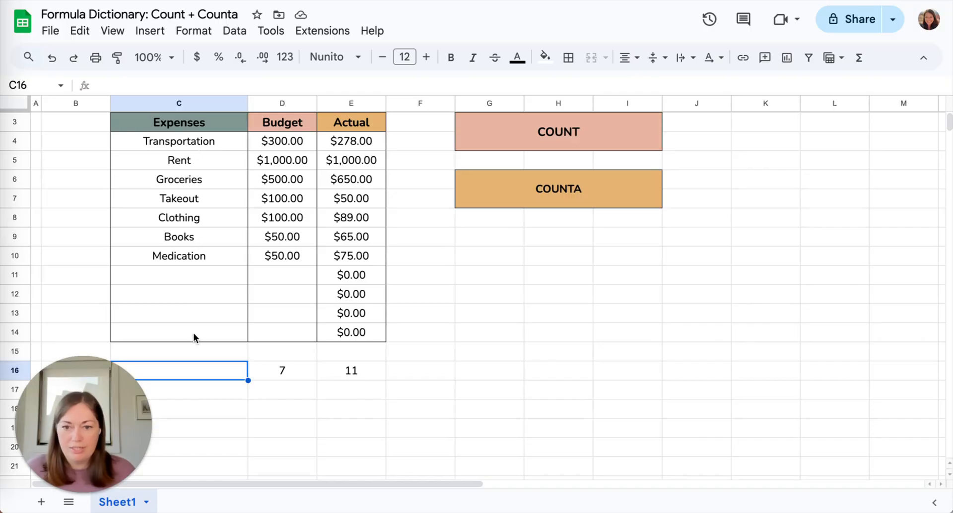
scroll(180, 246, "down", 1)
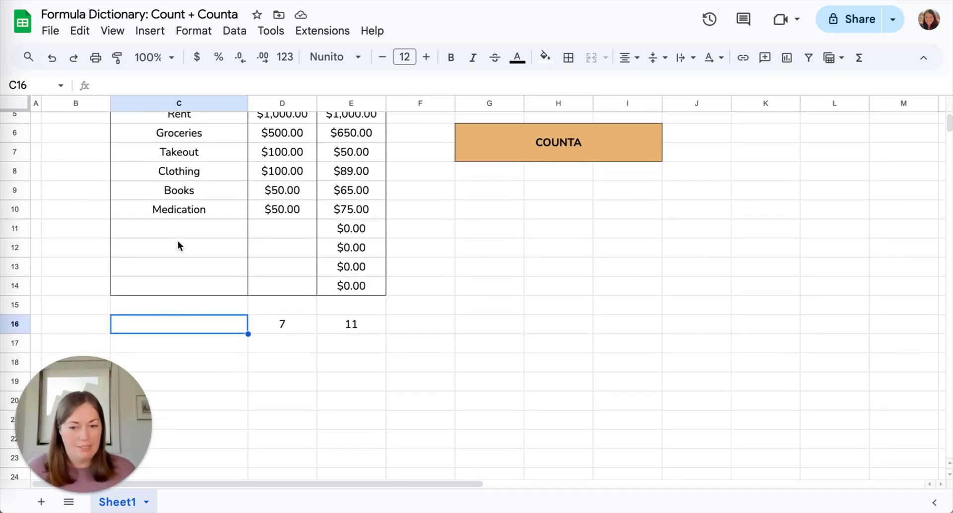
type("=cou")
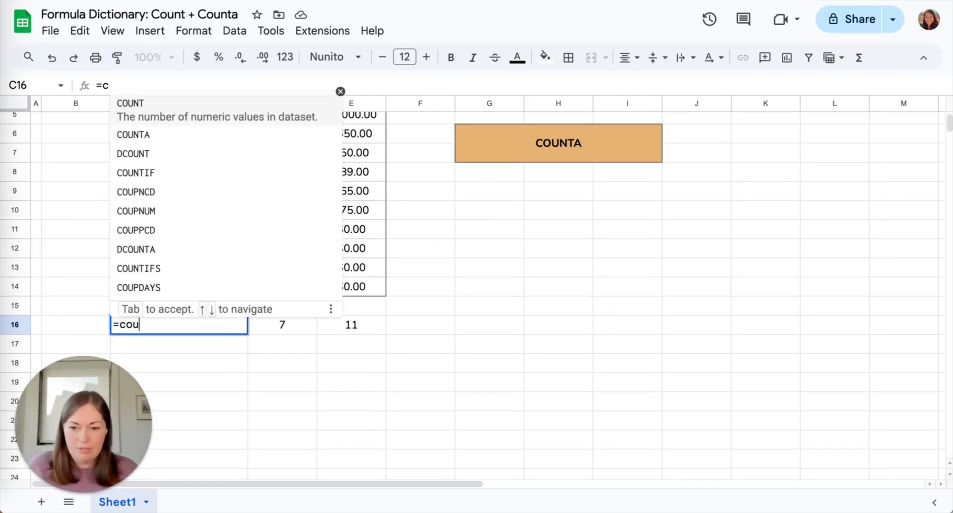
type("nt")
left_click(159, 114)
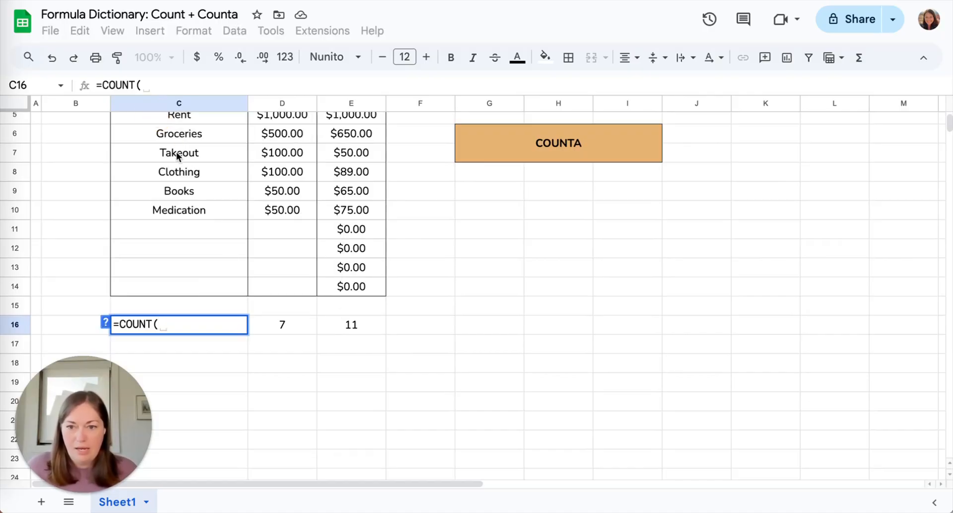
scroll(183, 165, "up", 1)
left_click_drag(181, 130, 216, 286)
type(")")
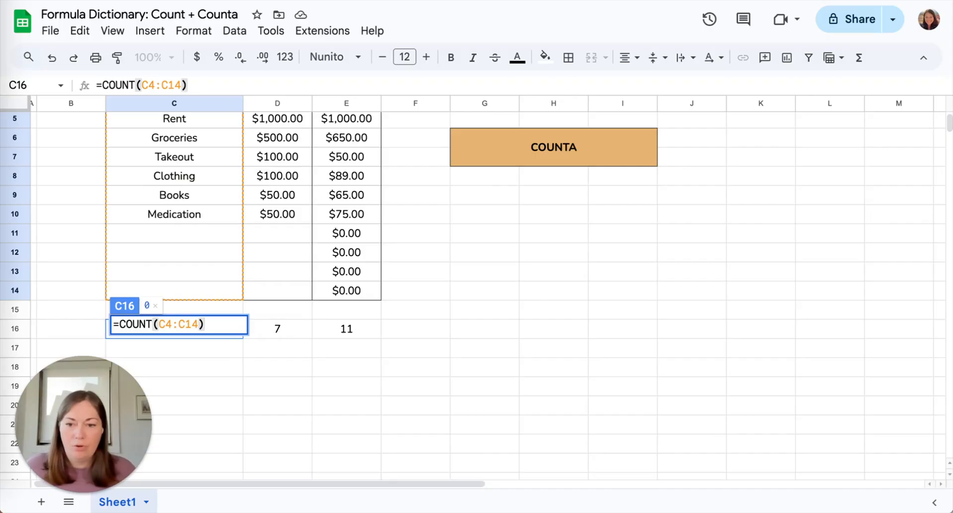
key("Return")
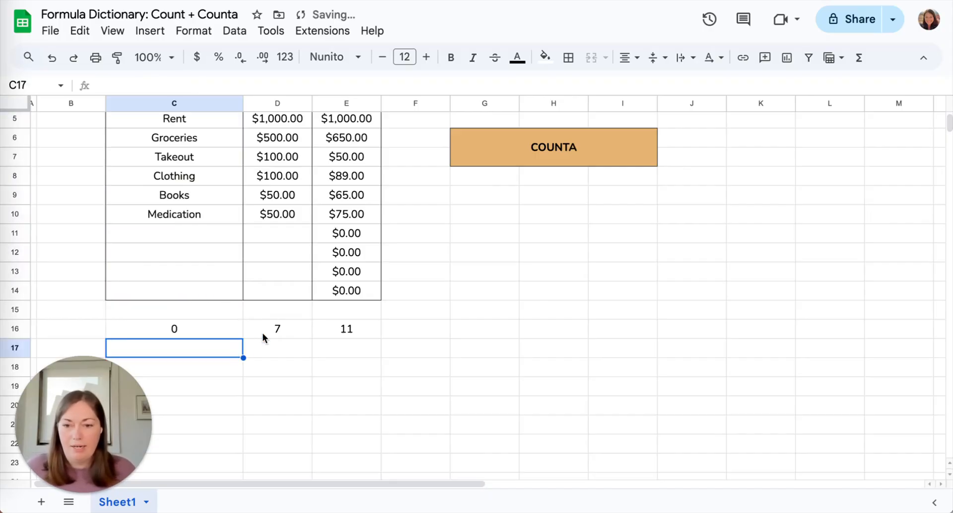
Step: Replace the COUNT formula in cell C16 with =COUNTA(C4:C14) to count the Expenses text entries
left_click(200, 331)
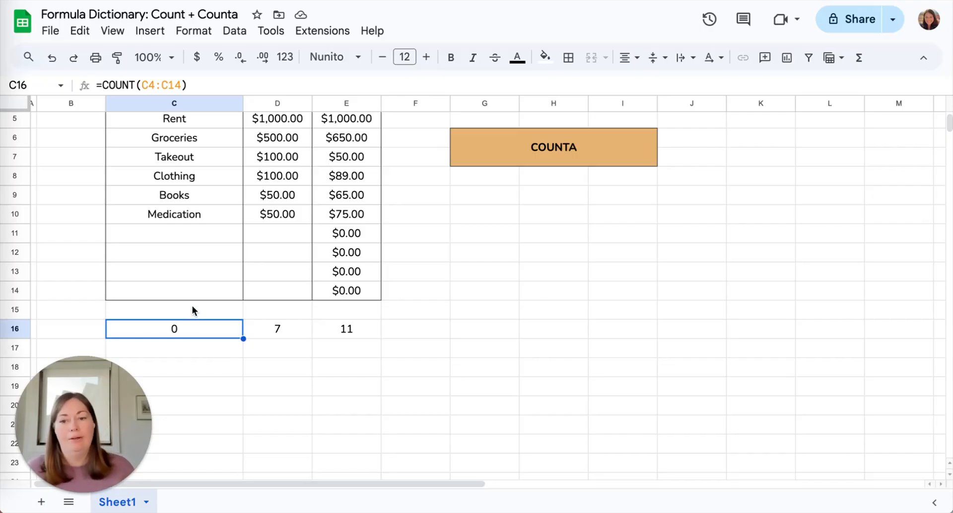
key("Delete")
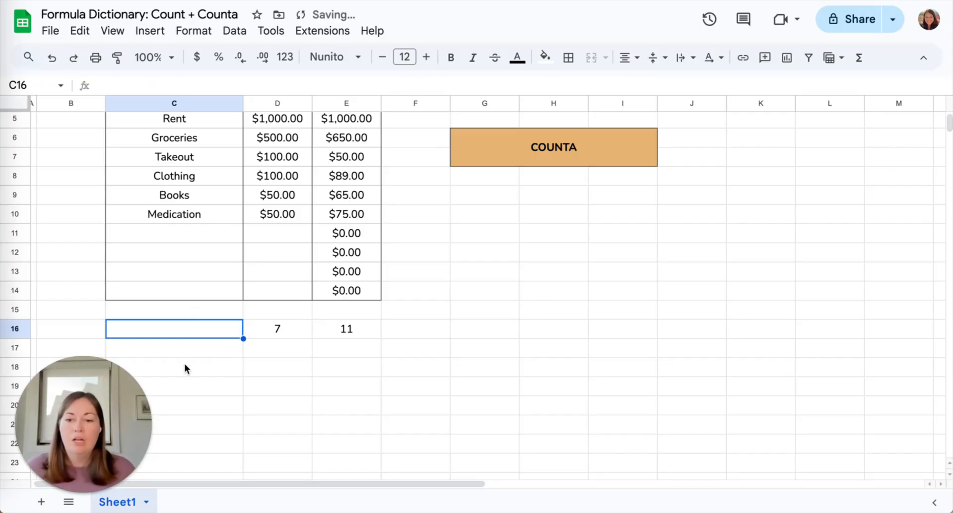
double_click(169, 330)
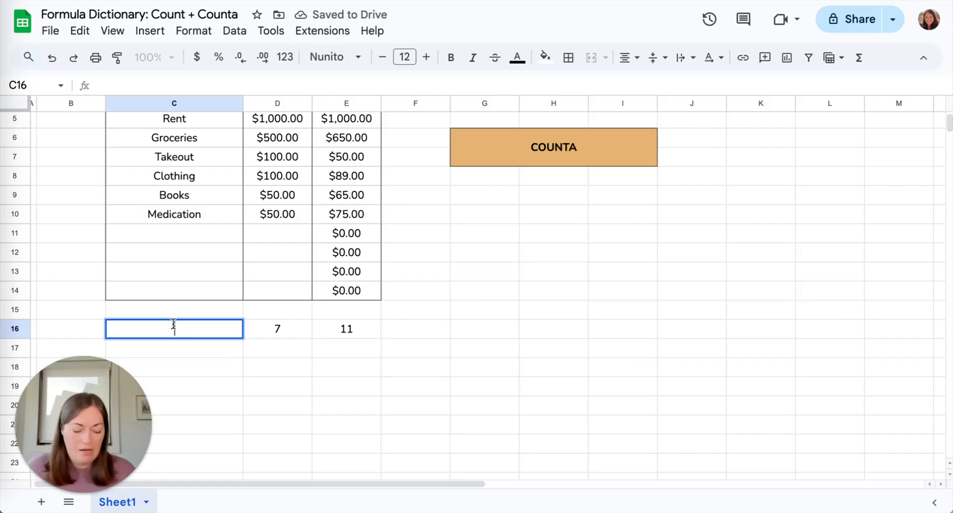
type("=count")
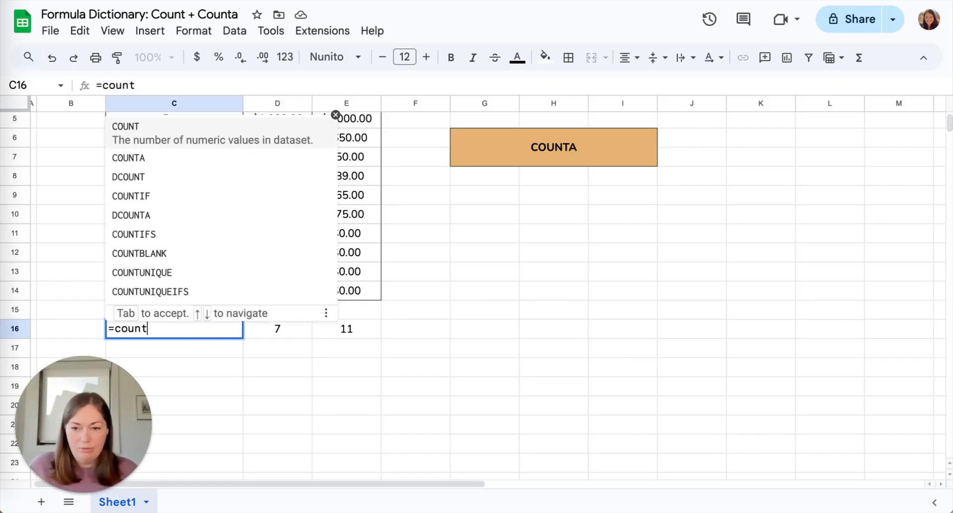
type("a")
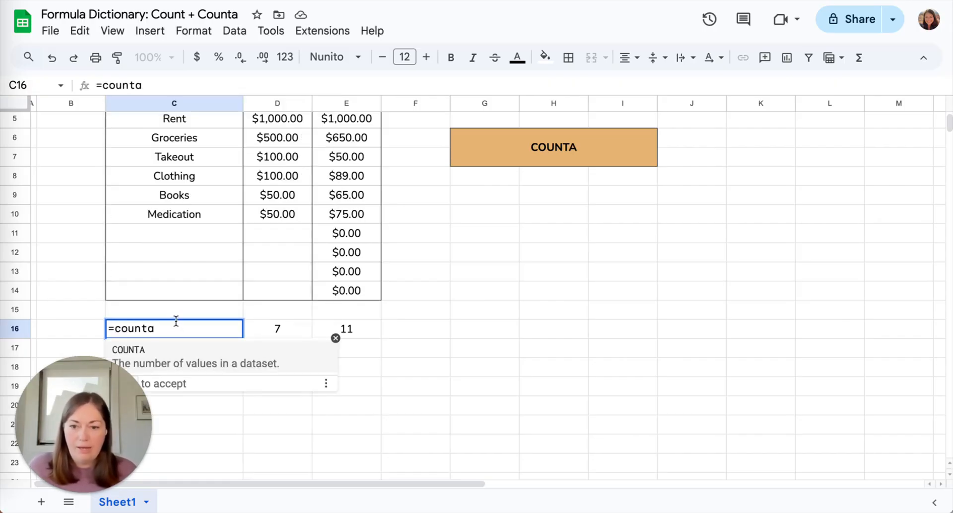
type("(")
scroll(87, 192, "up", 1)
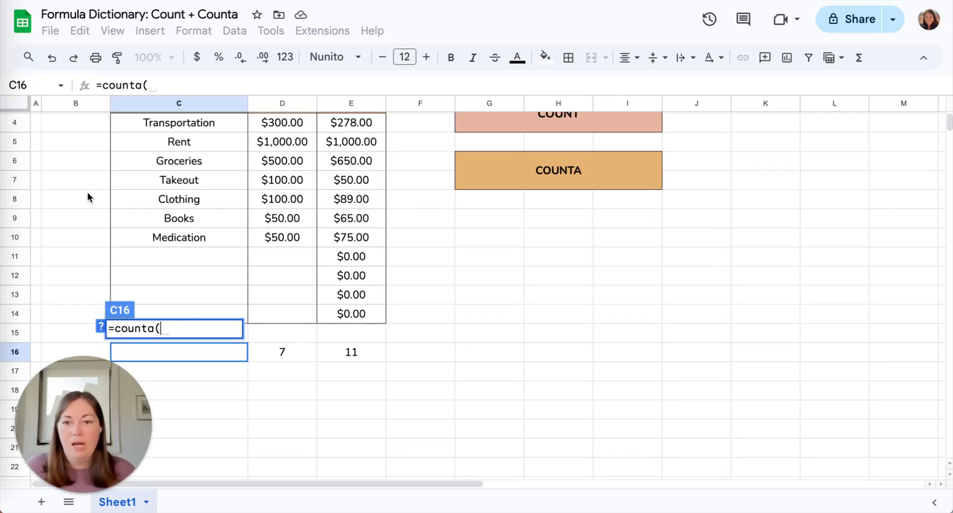
left_click_drag(153, 121, 191, 280)
type(")")
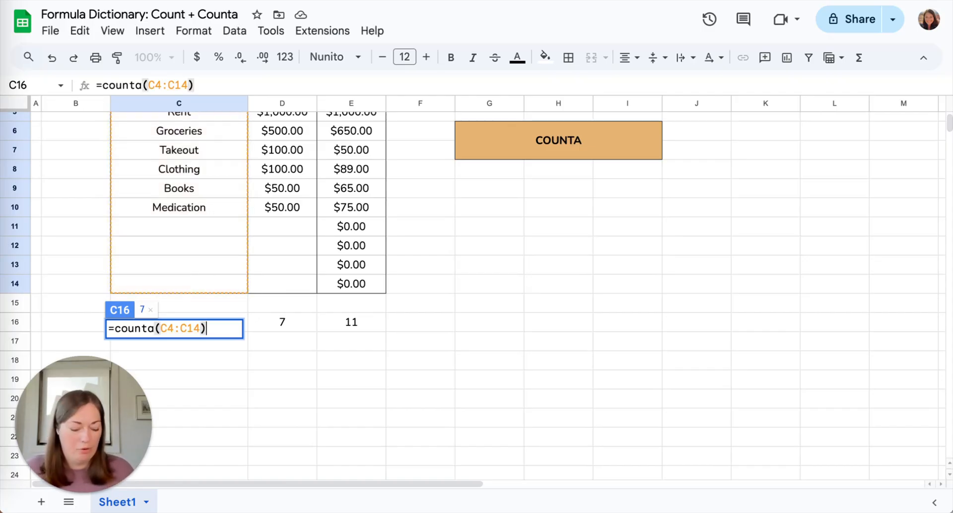
key("Return")
scroll(199, 304, "up", 2)
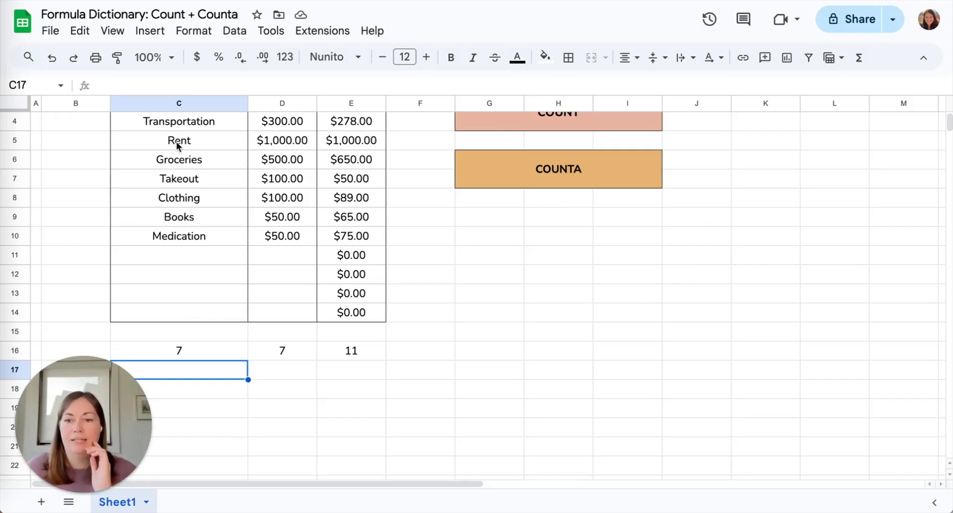
Step: Examine the COUNTA formula in cell C16 and the Expenses range it covers
scroll(177, 142, "up", 2)
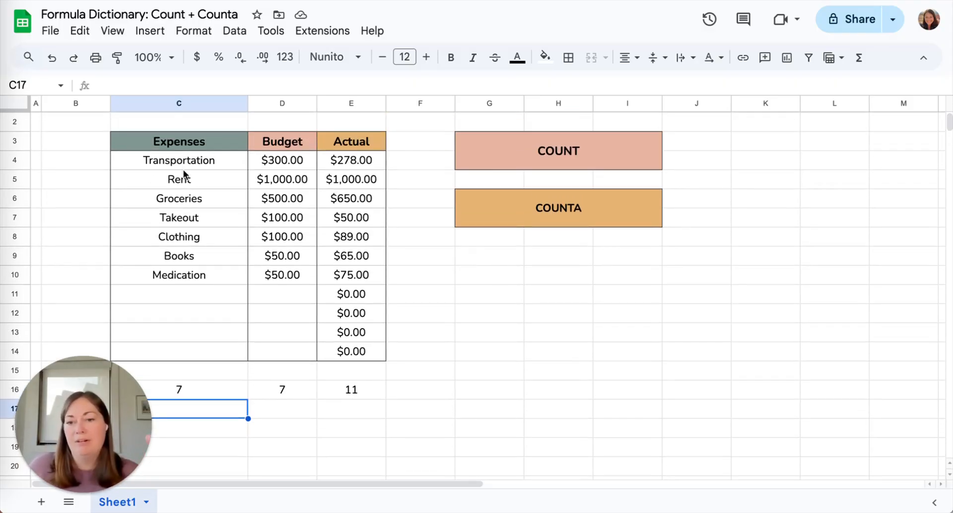
scroll(177, 285, "down", 1)
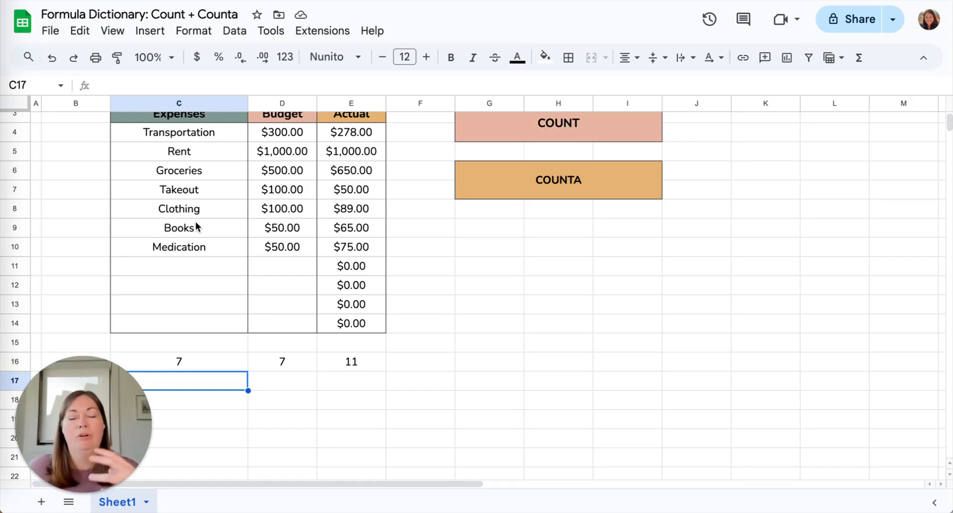
scroll(196, 227, "down", 1)
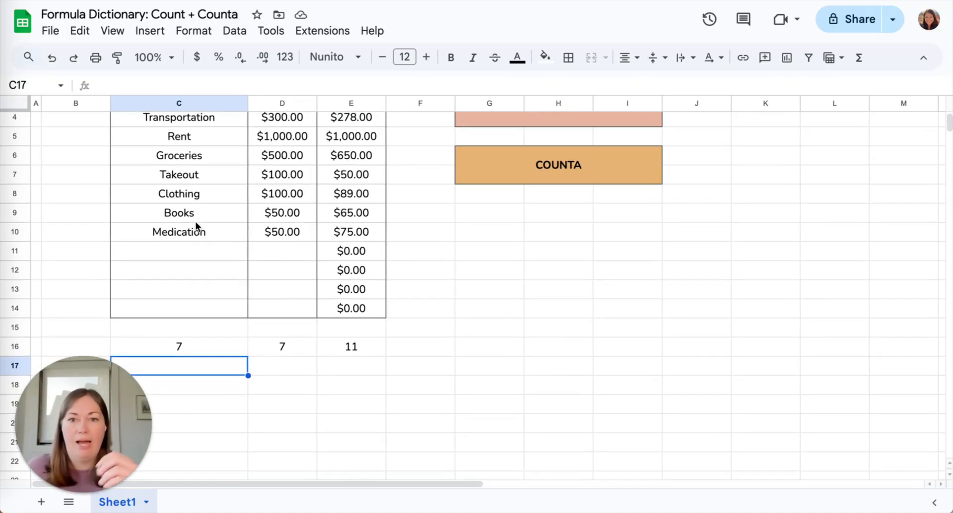
left_click(199, 347)
double_click(197, 345)
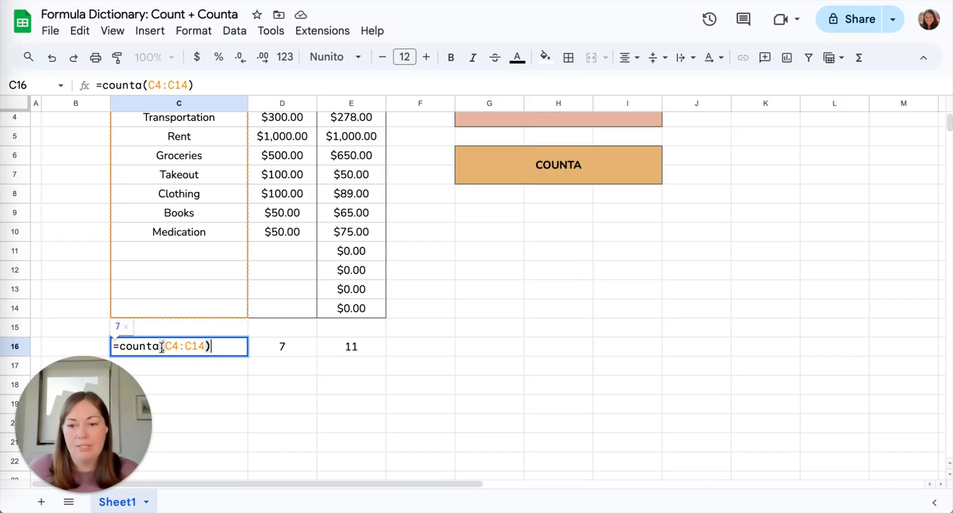
left_click(374, 359)
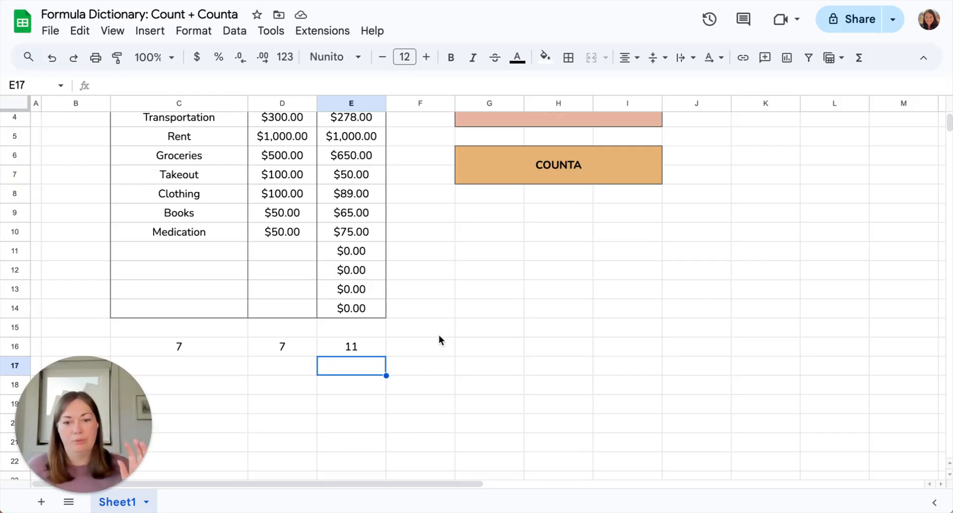
Step: Begin a COUNT formula in cell D18 with the Budget range D4:D14 as its first argument
left_click(293, 385)
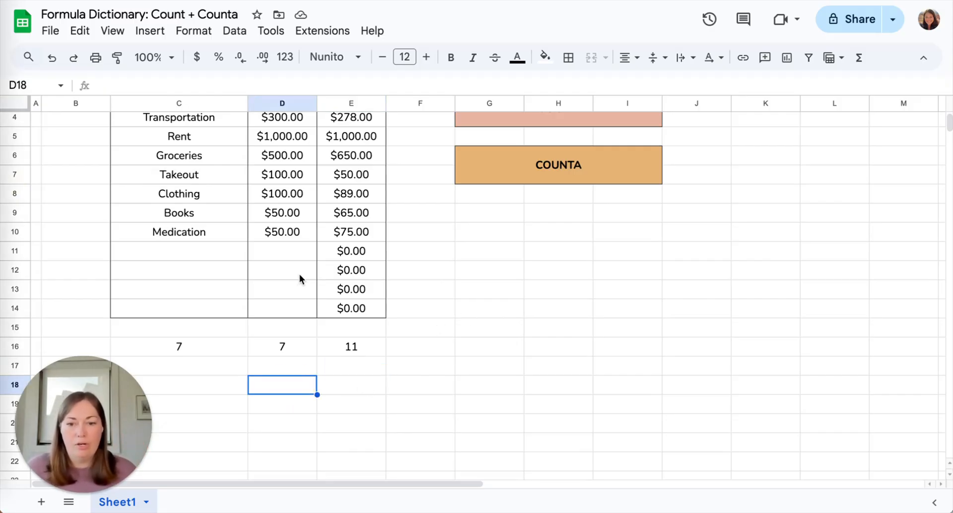
scroll(299, 273, "up", 2)
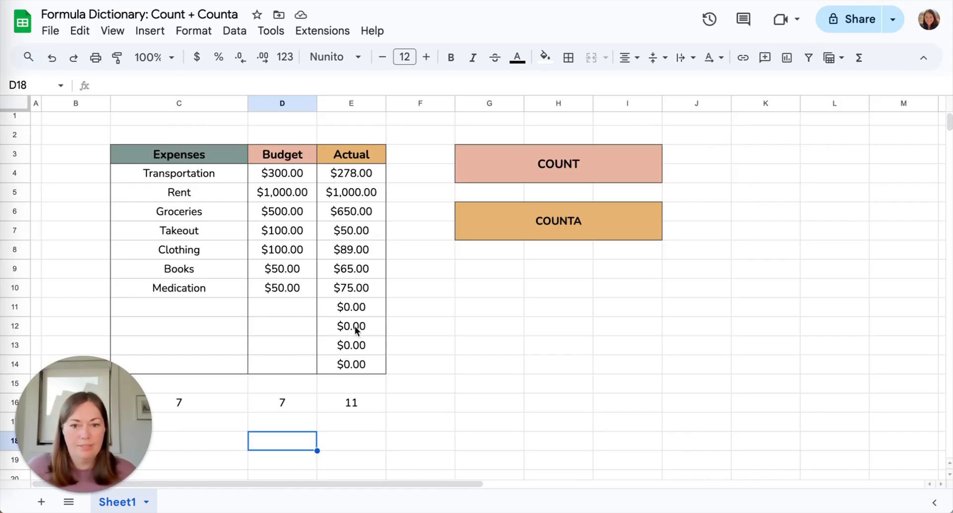
scroll(292, 356, "down", 2)
scroll(292, 357, "down", 2)
double_click(274, 351)
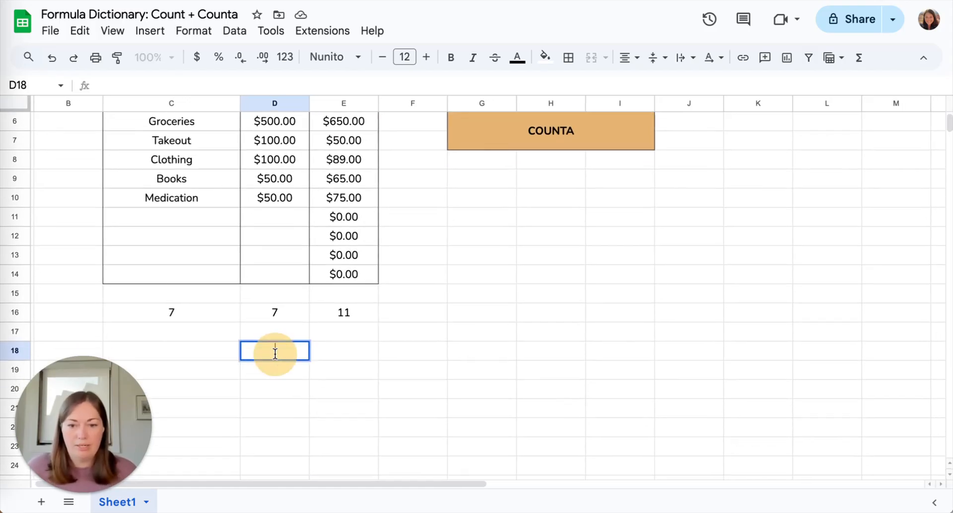
type("=count")
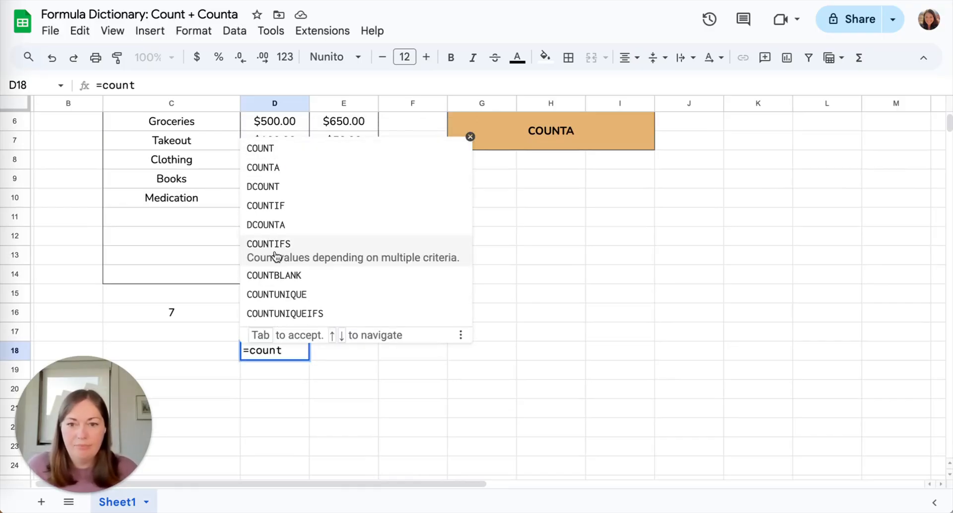
left_click(285, 147)
scroll(291, 224, "up", 2)
scroll(291, 224, "up", 1)
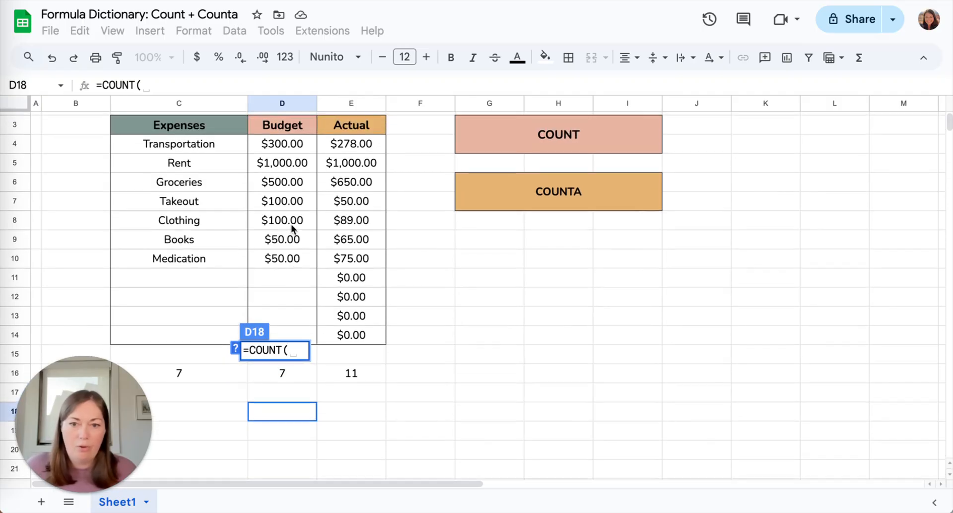
left_click_drag(277, 145, 305, 285)
scroll(285, 280, "down", 2)
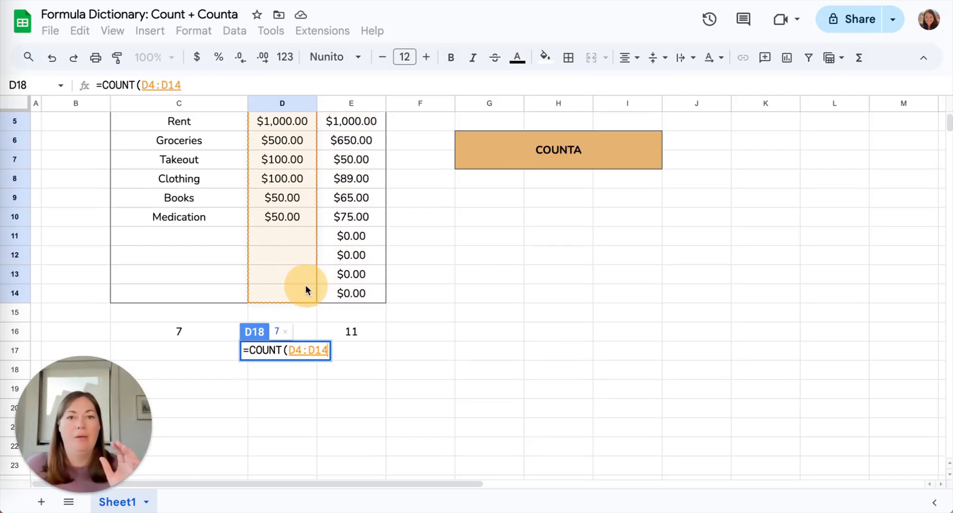
left_click_drag(305, 286, 305, 285)
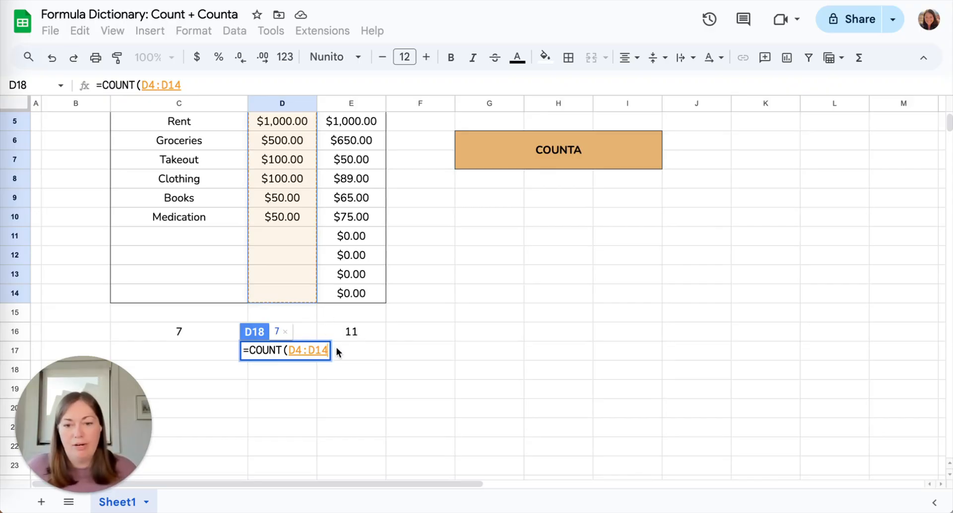
Step: Add the Actual range E4:E14 as second argument, completing the D18 formula as =COUNT(D4:D14,E4:E14)
type(",")
scroll(340, 262, "up", 2)
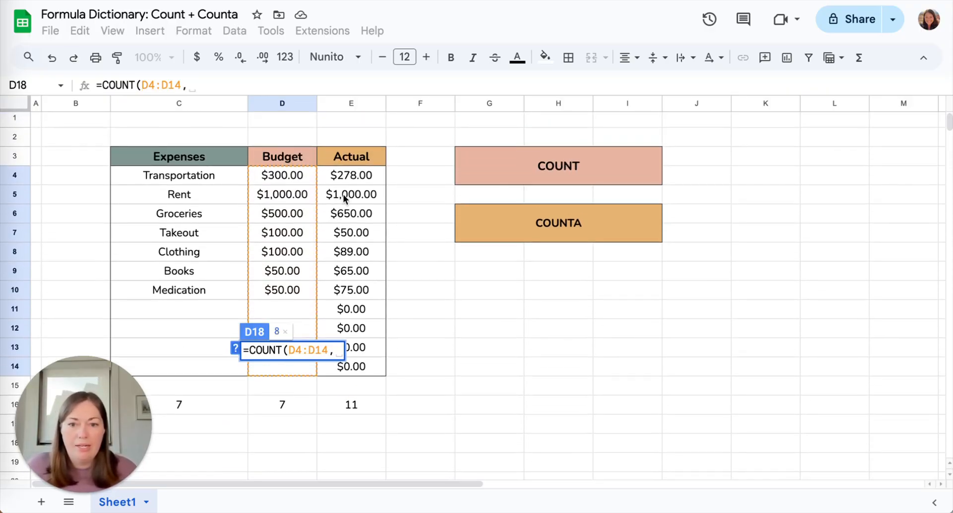
left_click_drag(350, 174, 382, 342)
scroll(383, 342, "down", 1)
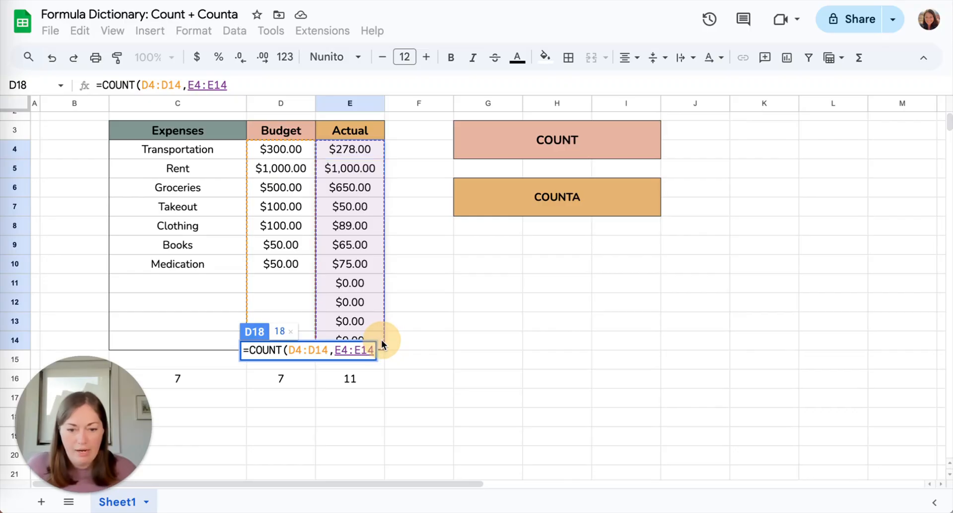
key("Return")
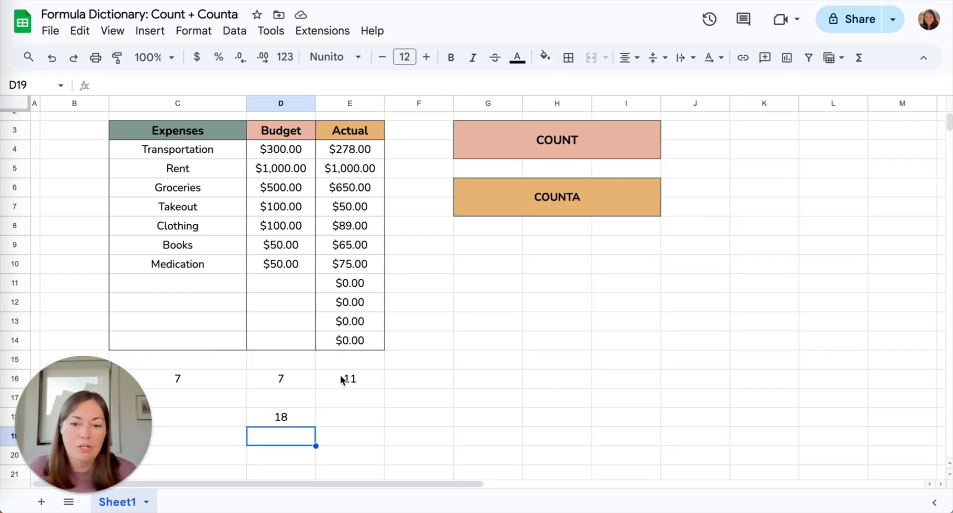
left_click(295, 419)
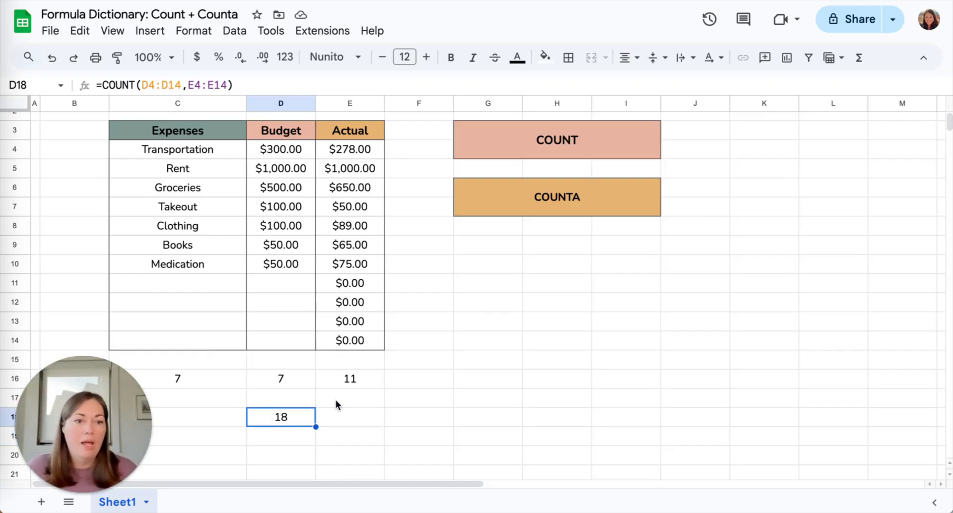
Step: Merge cells K3:M3 in the empty area beside the COUNT label to make a header cell
scroll(336, 399, "right", 3)
scroll(336, 400, "left", 2)
scroll(335, 400, "down", 1)
scroll(336, 399, "down", 2)
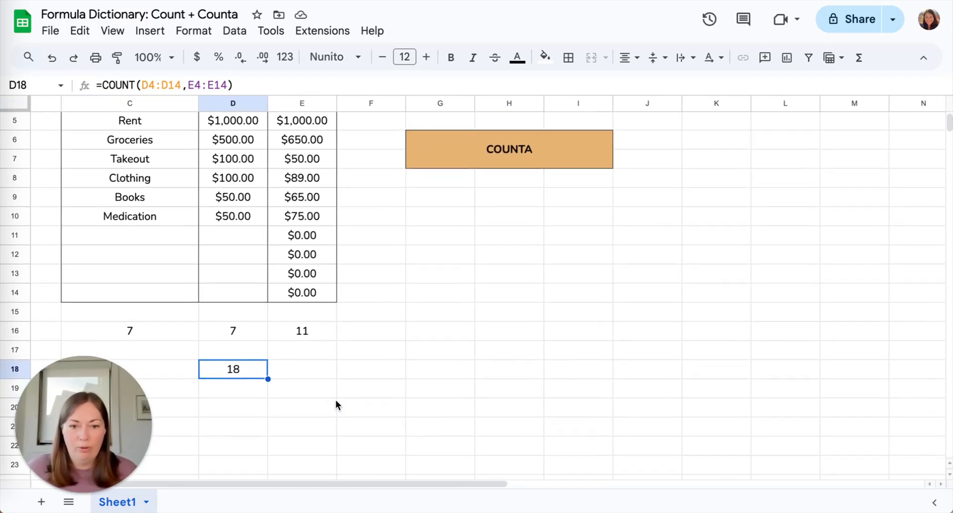
scroll(353, 392, "right", 5)
scroll(354, 392, "up", 5)
scroll(468, 345, "right", 1)
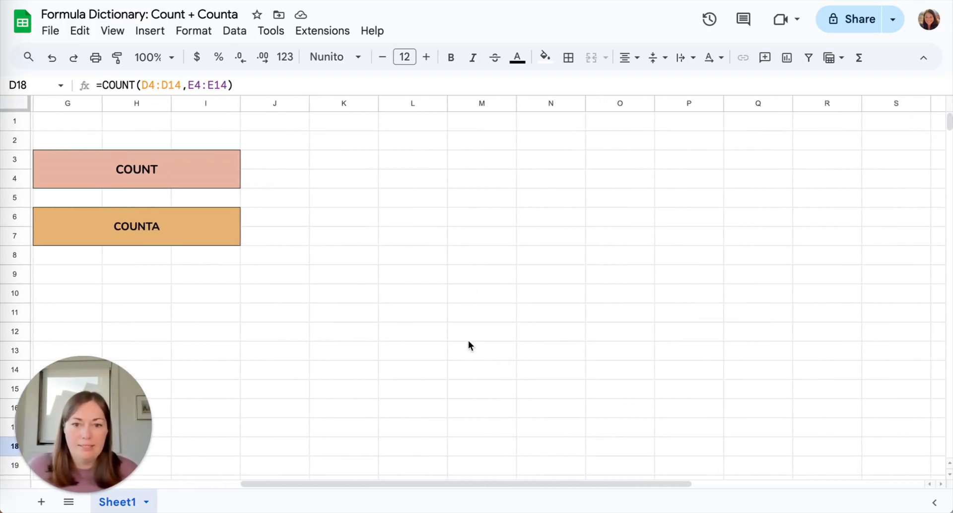
left_click(348, 180)
left_click(348, 159)
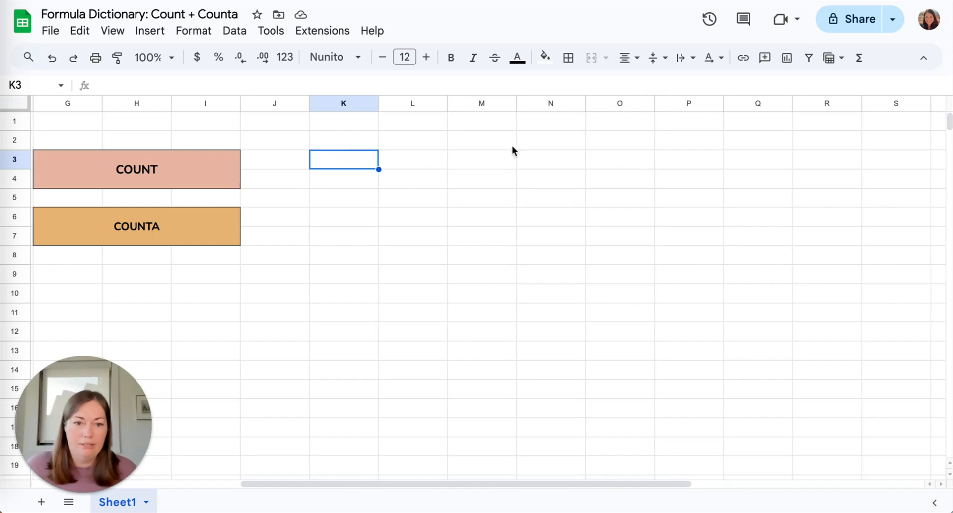
left_click(501, 167, "shift")
left_click(592, 57)
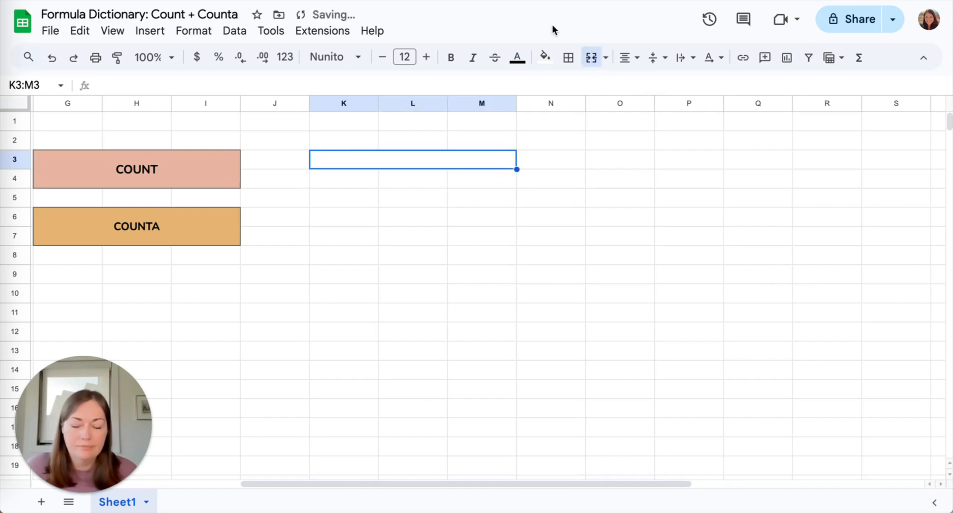
Step: Enter 1, 2 and 3 in cells K4:K6 and extend the number series down to 10 in K13
left_click(364, 180)
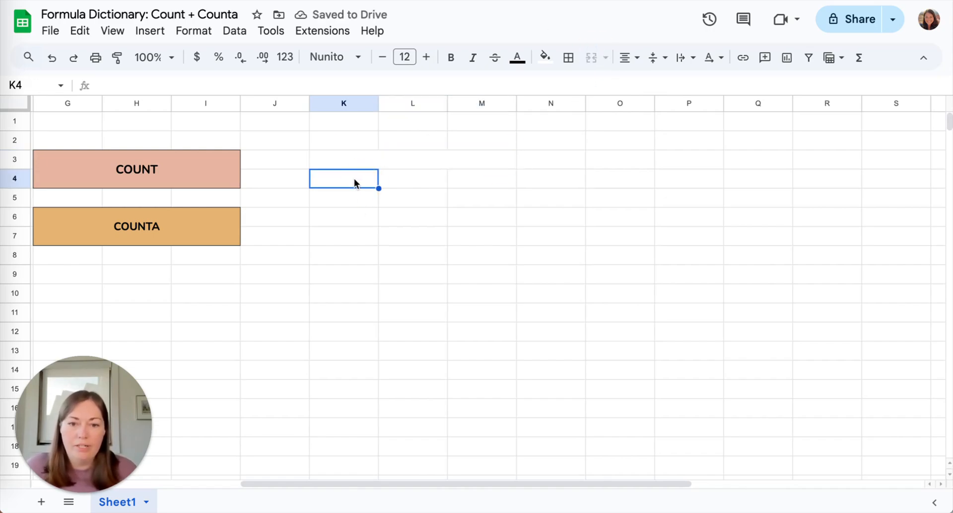
left_click(420, 181)
left_click(348, 173)
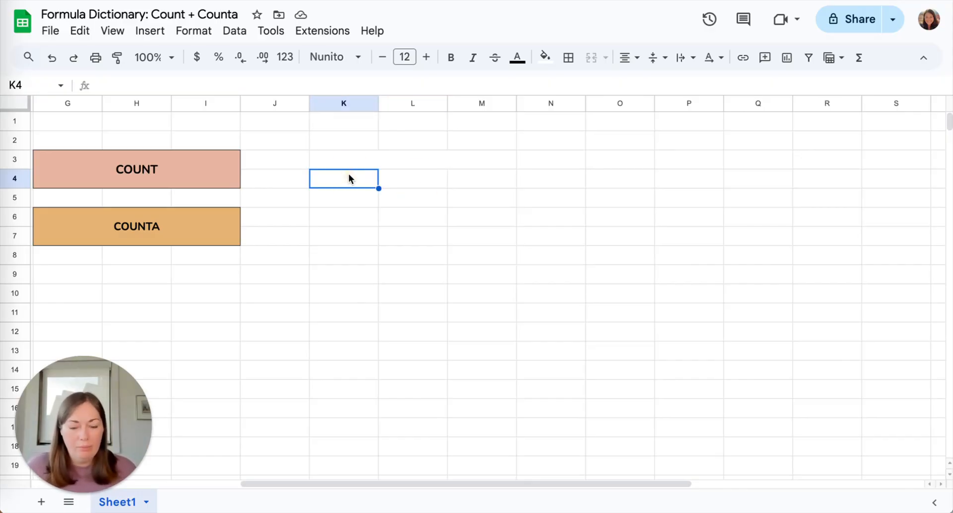
type("1")
key("Return")
type("2")
key("Return")
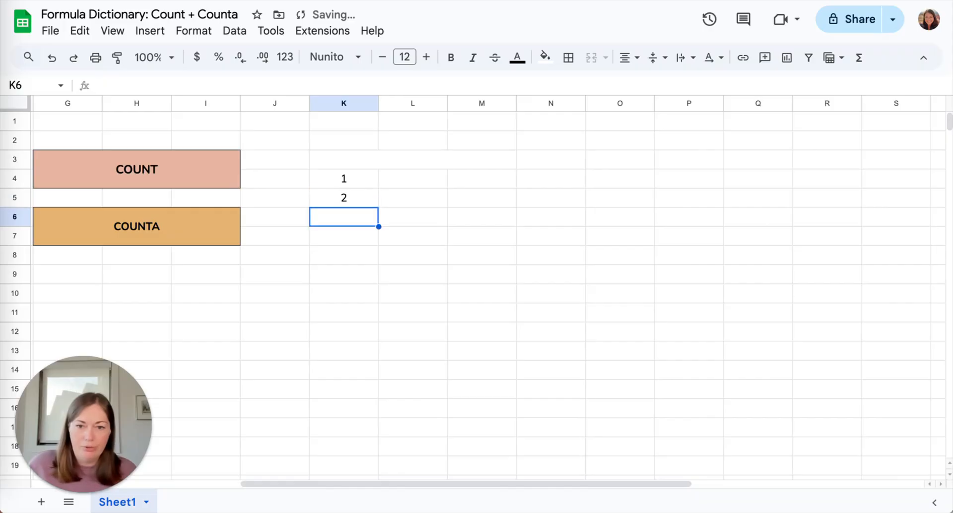
type("3")
key("Return")
left_click(359, 183)
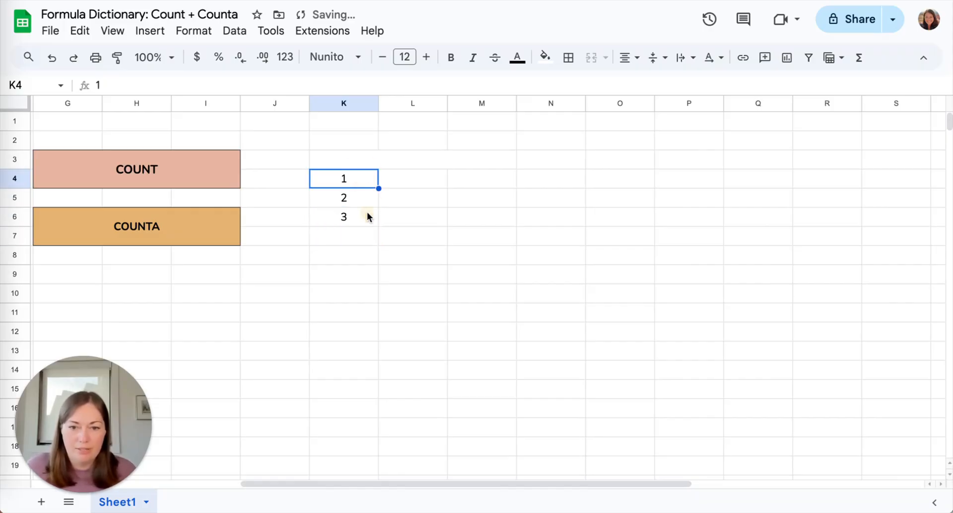
left_click(368, 219, "shift")
left_click_drag(378, 226, 372, 349)
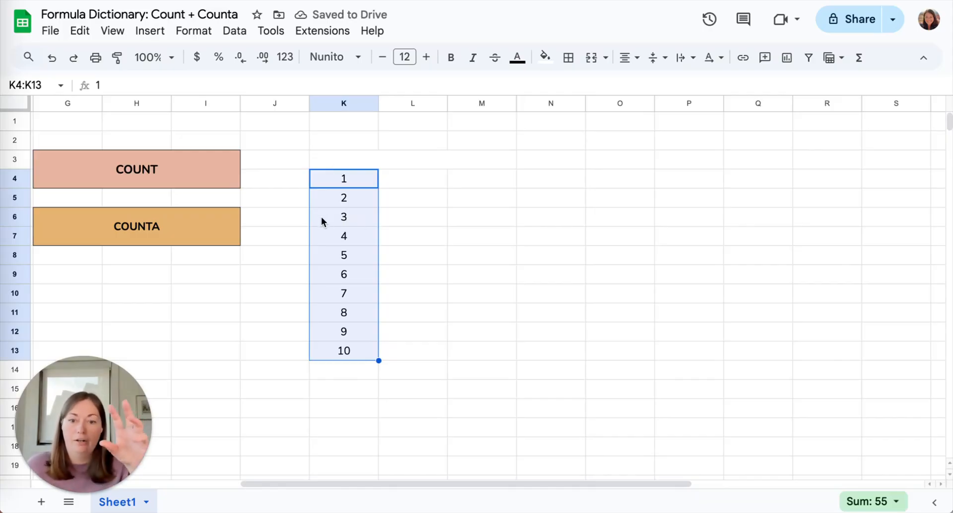
Step: Enter the title To Do List in the merged header cell K3:M3
left_click(359, 153)
type("To Do Lidt")
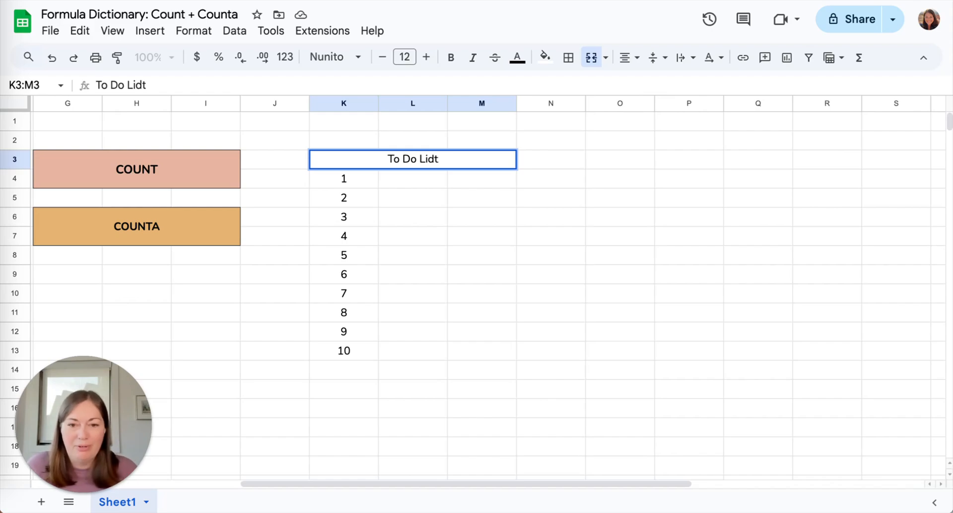
key("BackSpace")
key("BackSpace")
type("st")
key("Return")
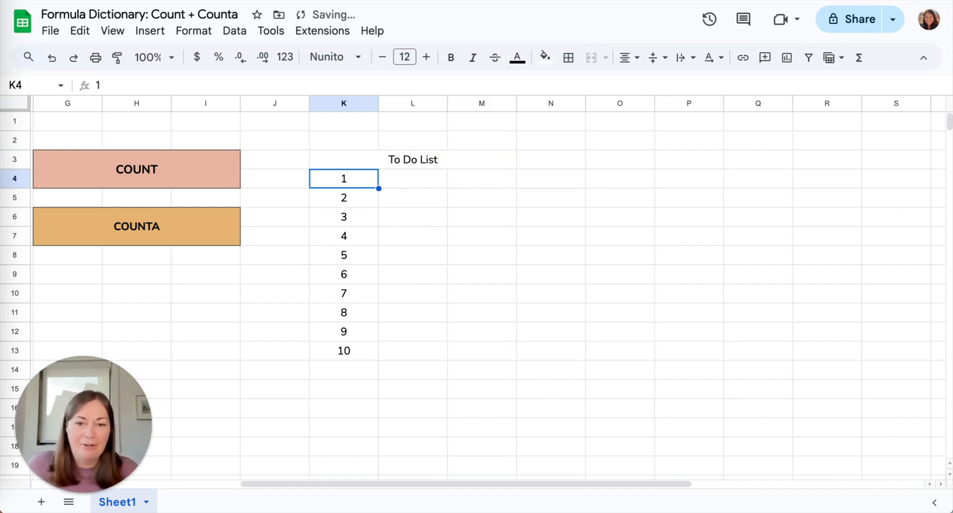
Step: Clear the number series from cells K4:K13 under the To Do List header
left_click(360, 343, "shift")
key("Delete")
Step: List Task 1, Task 2 and Task 3 in cells L4:L6 under the To Do List header
left_click(442, 174)
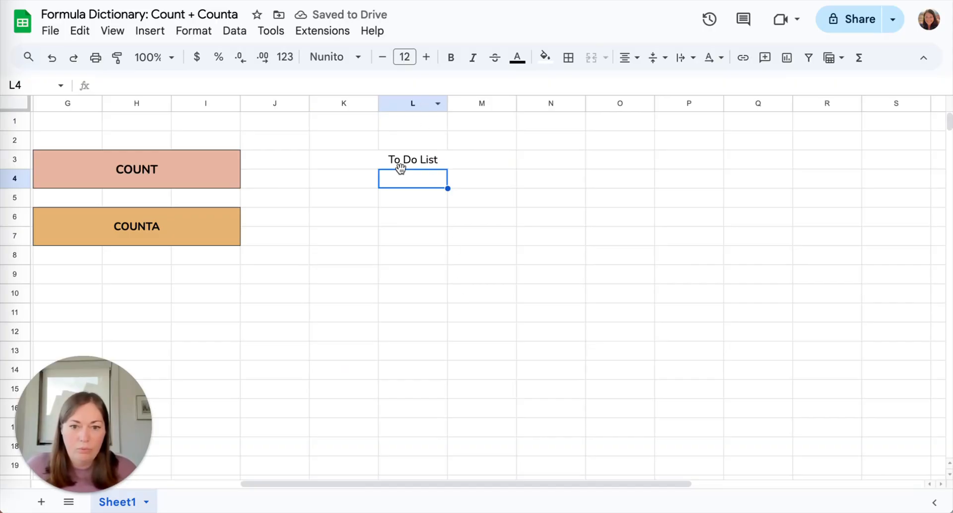
type("Task 1")
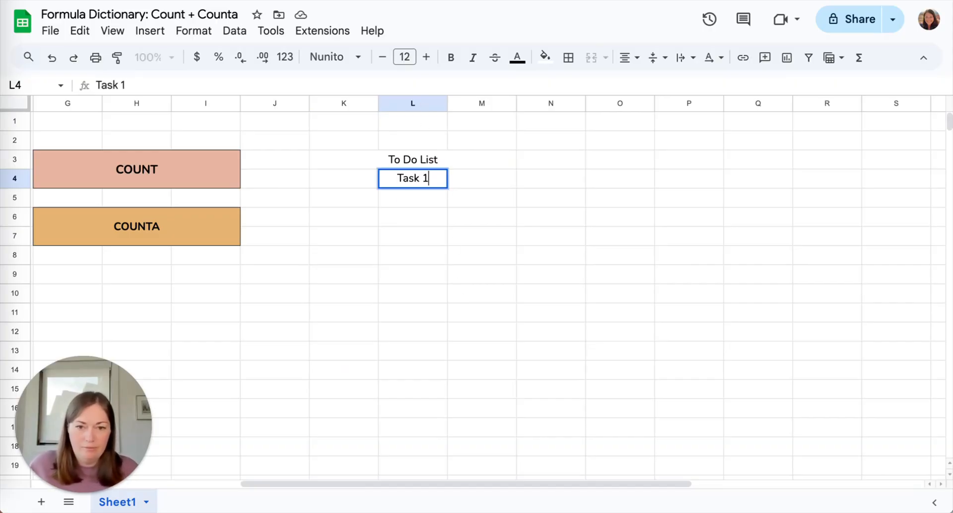
key("Return")
type("Task 2")
key("Return")
type("T")
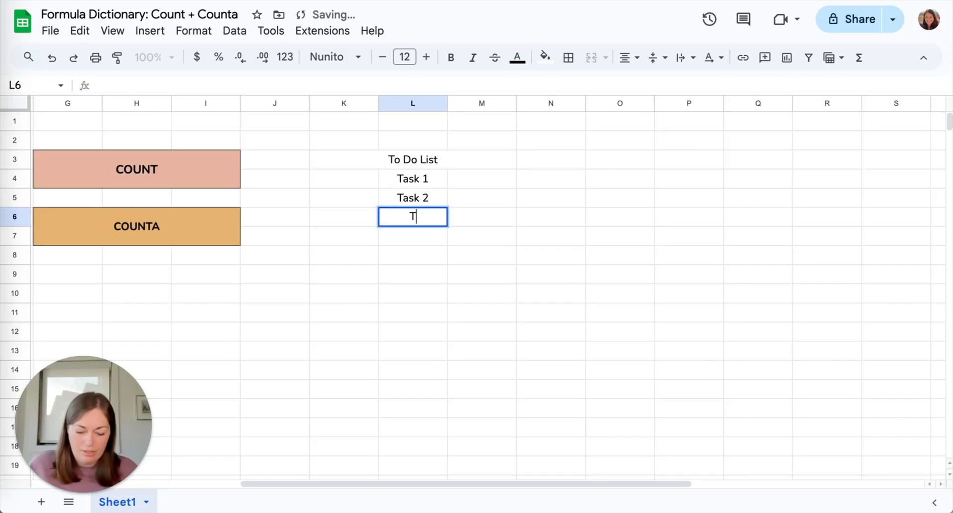
type("ask 3")
key("Return")
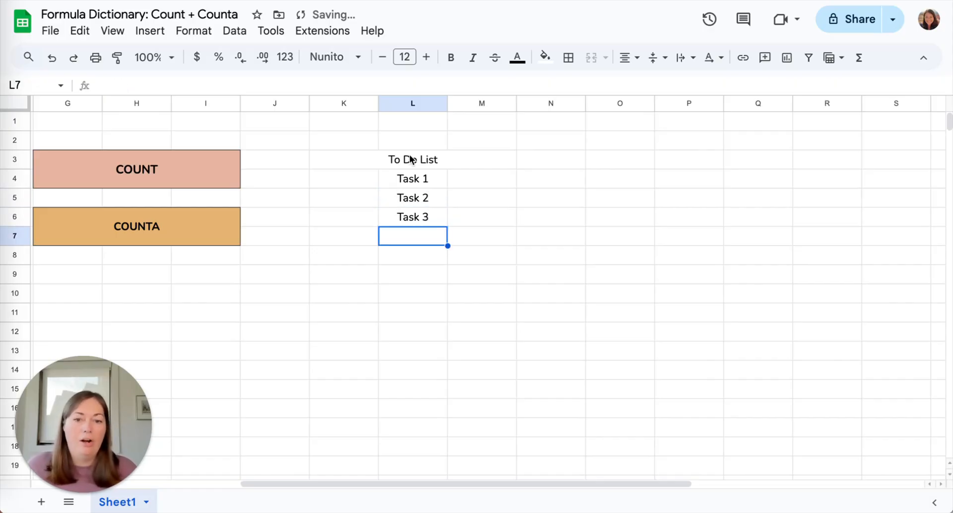
left_click(351, 179)
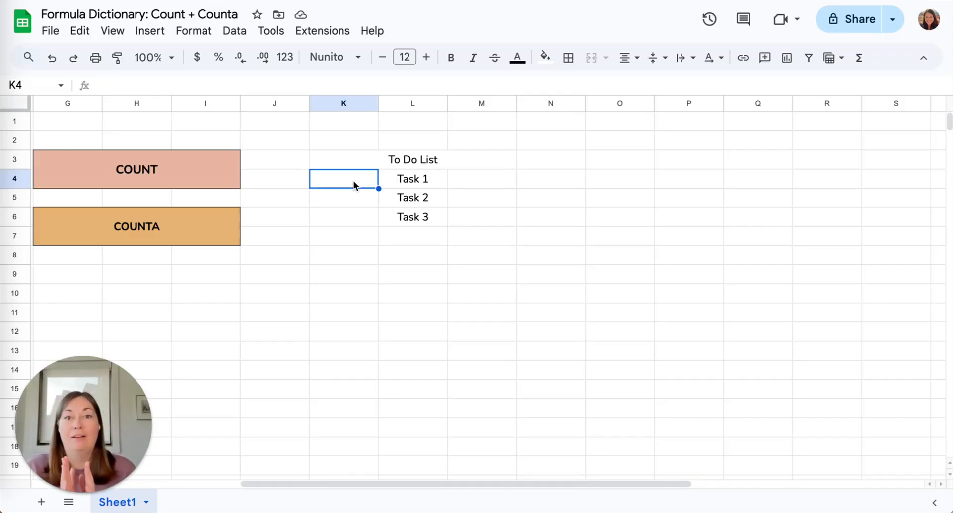
type("=")
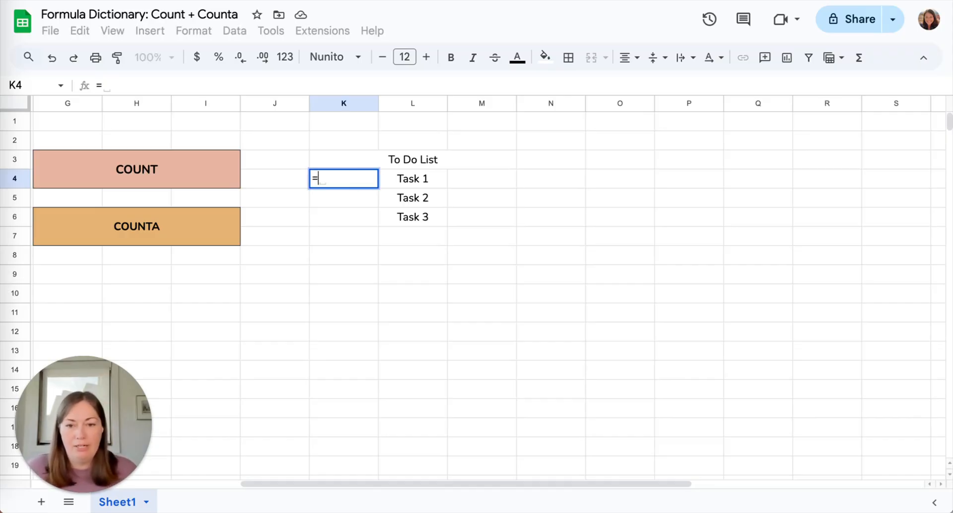
key("Escape")
left_click(319, 205)
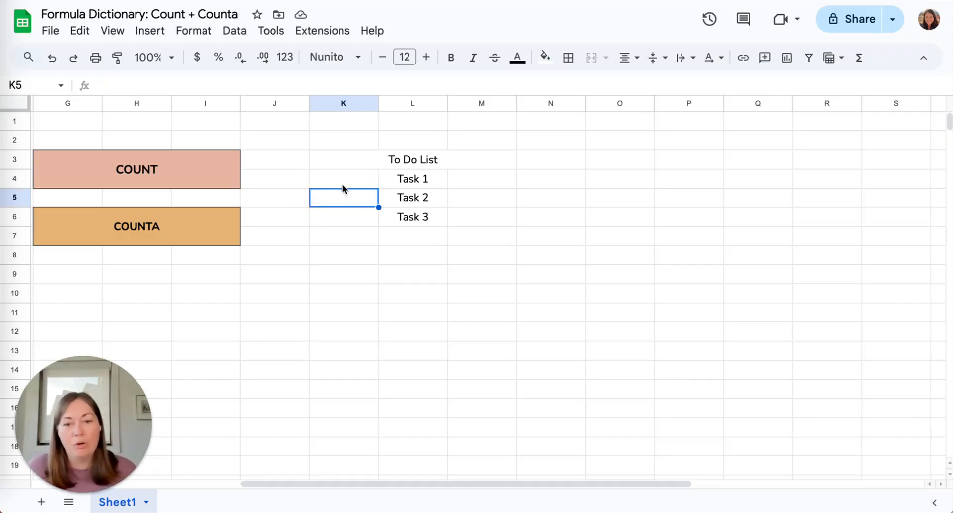
left_click(345, 183)
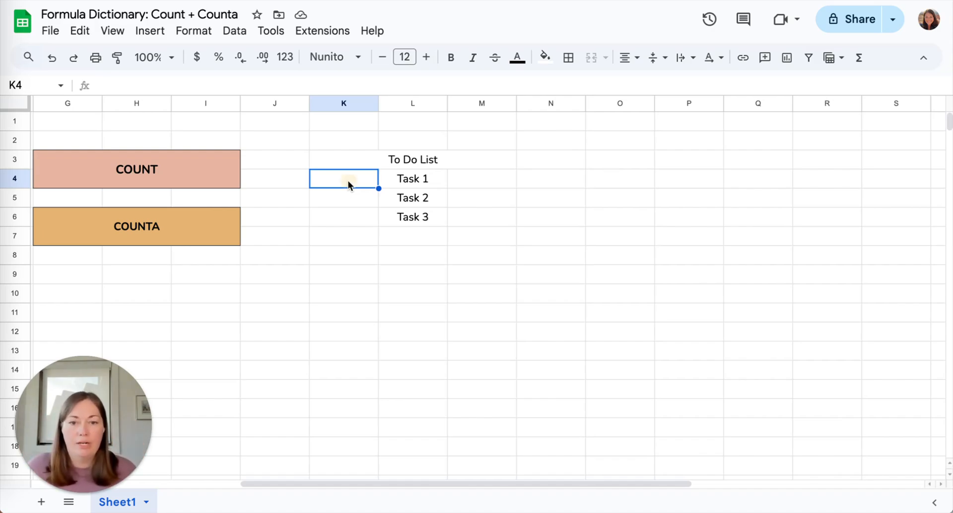
Step: Enter =sequence(counta(L4:L16)) in cell K4 to number the tasks under the To Do List header automatically
double_click(348, 181)
type("=")
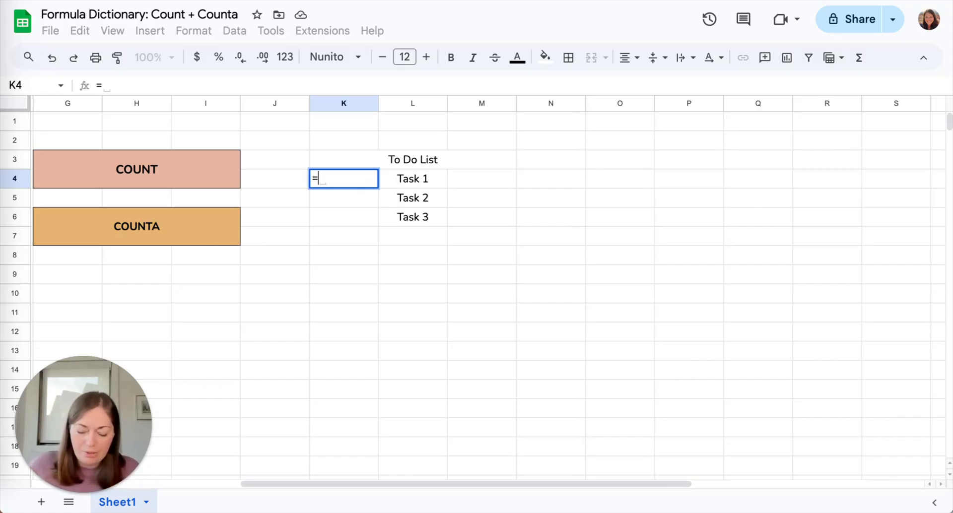
type("sequence")
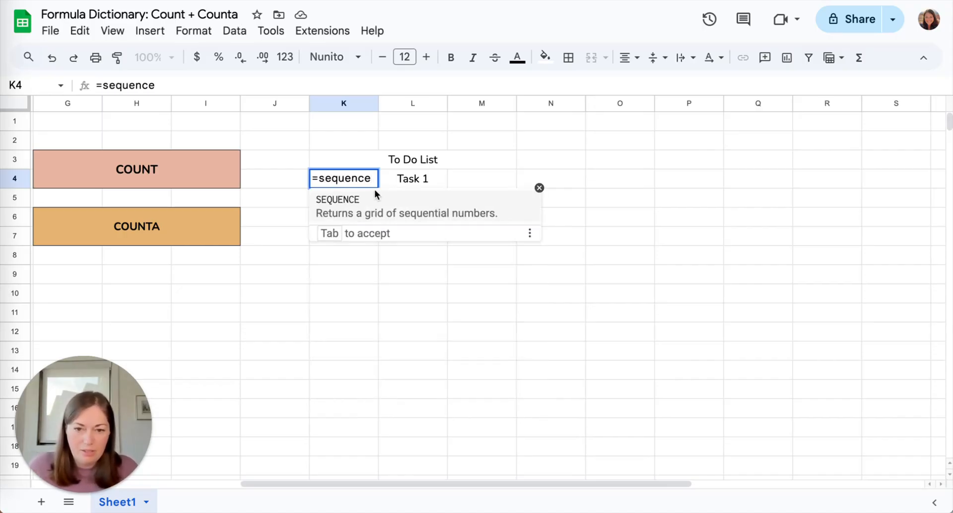
type("(")
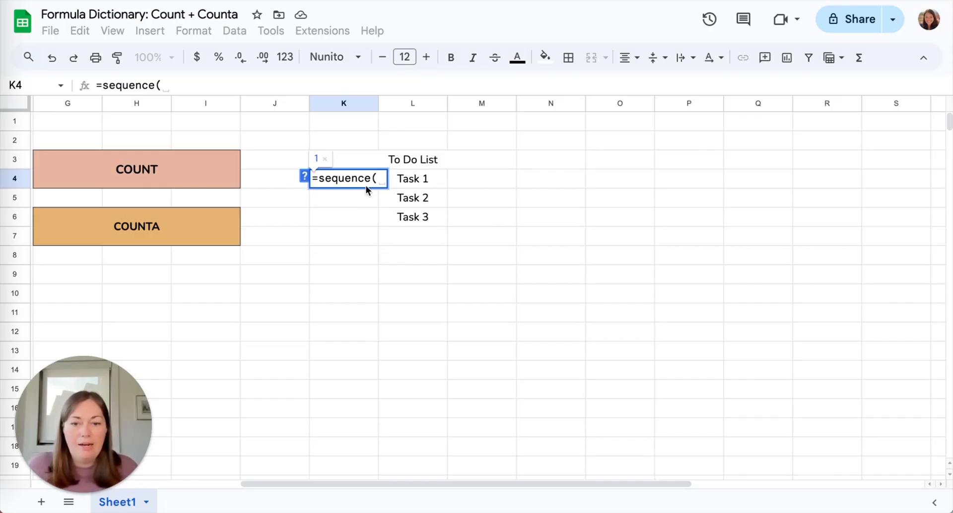
type("counta")
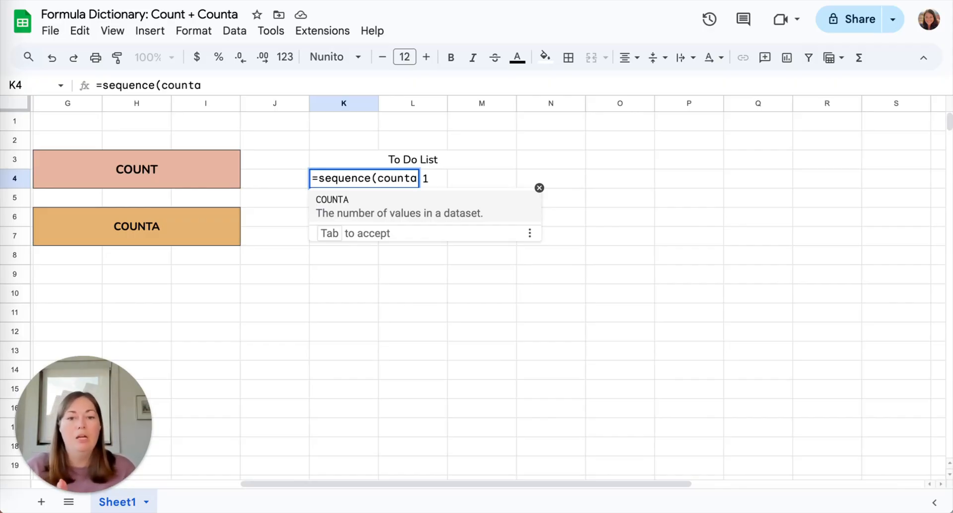
scroll(345, 271, "left", 3)
scroll(345, 270, "down", 1)
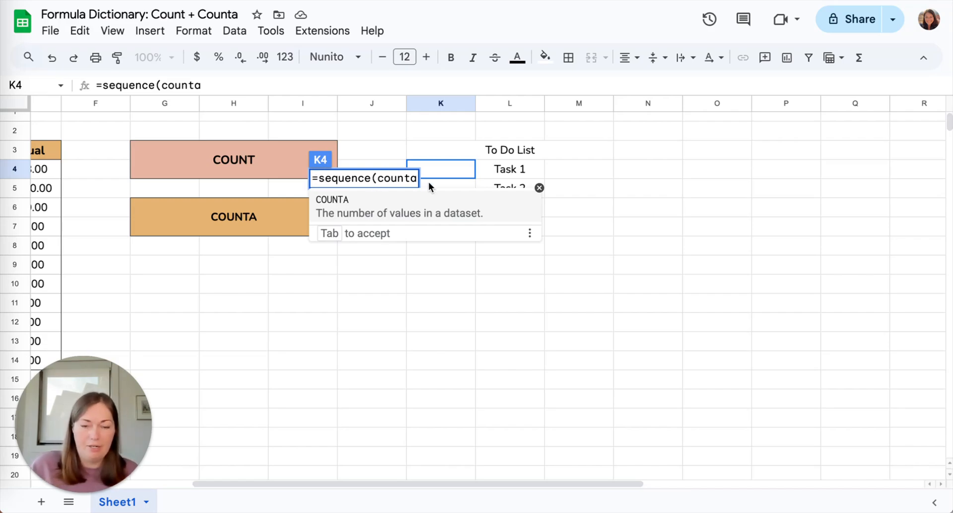
type("(")
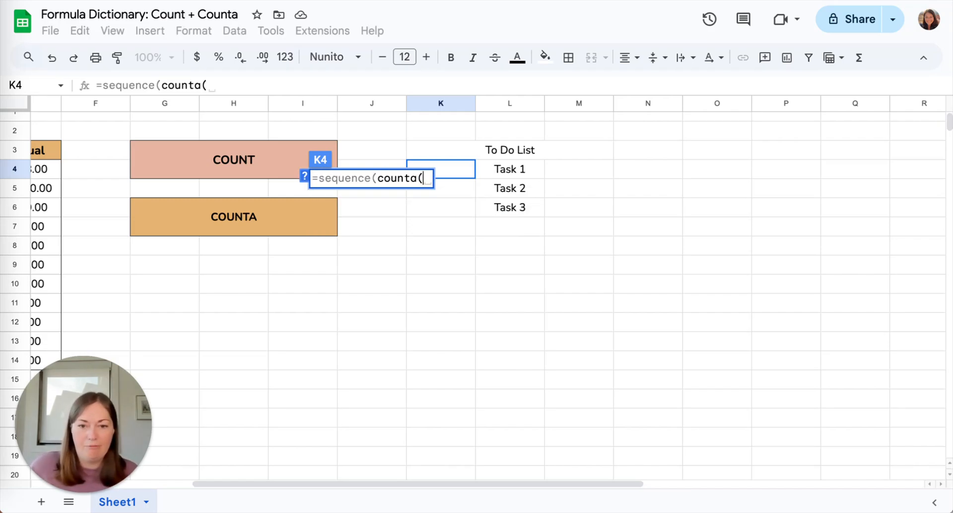
left_click(509, 171)
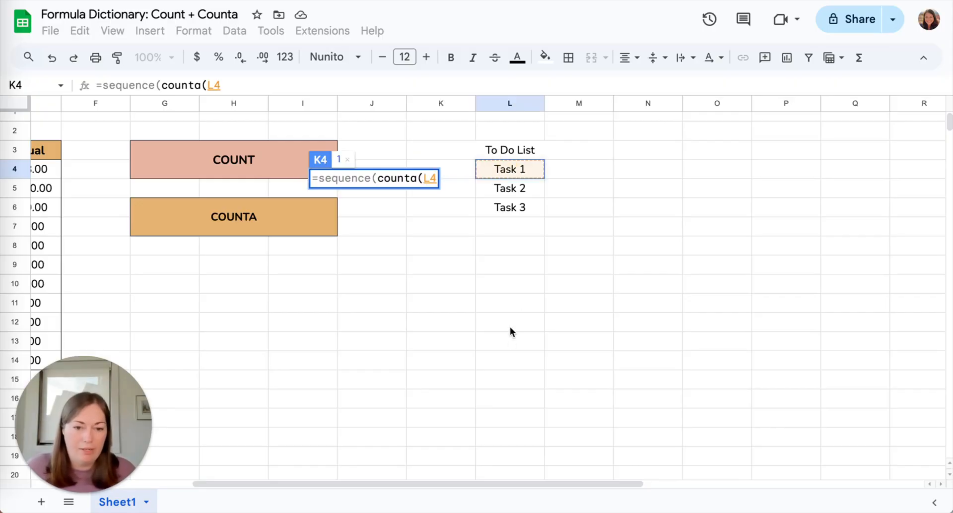
left_click(513, 396, "shift")
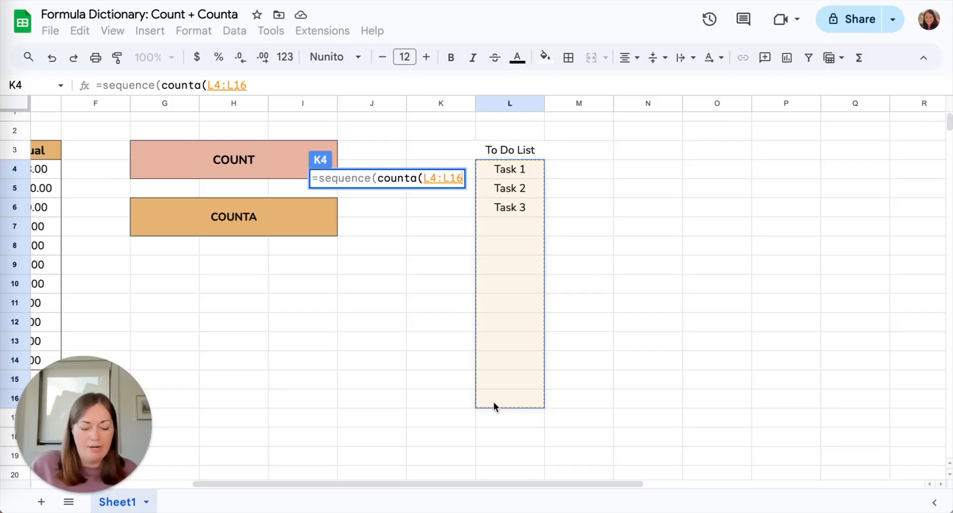
left_click_drag(493, 402, 493, 402)
type("))")
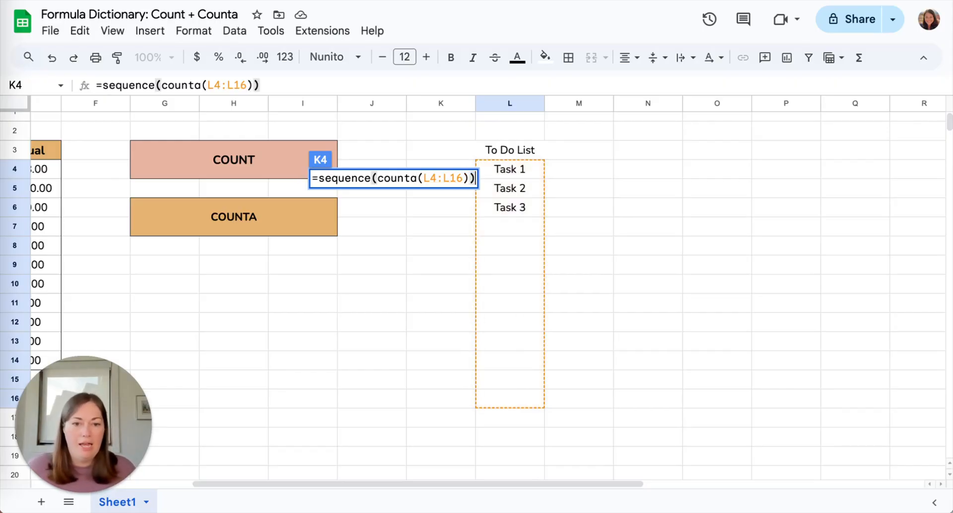
key("Return")
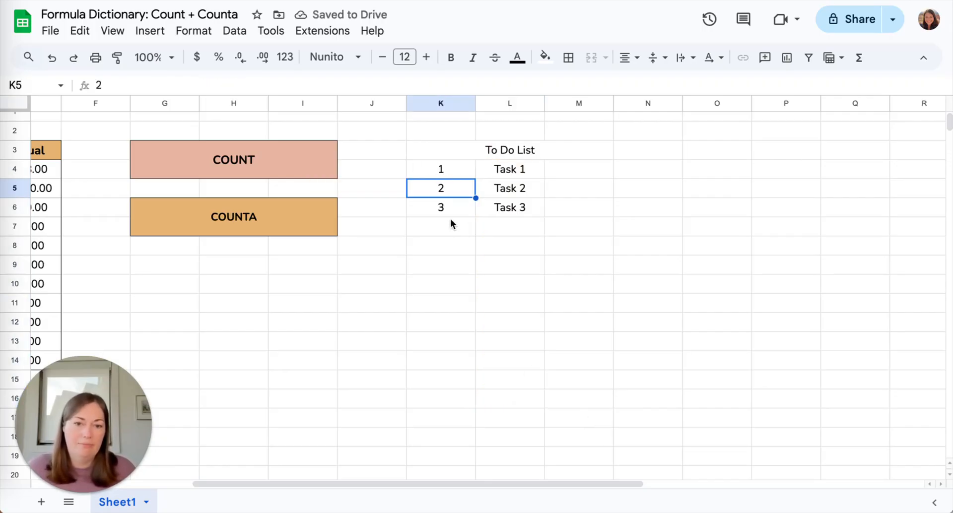
Step: Add Task 4 and Task 5 to the to-do list in cells L7 and L8
left_click(492, 223)
type("Task 4")
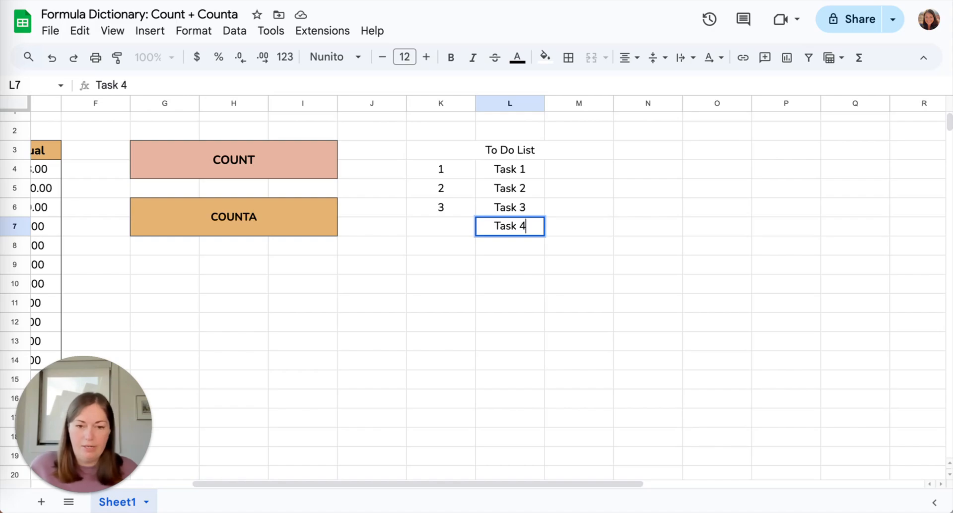
key("Return")
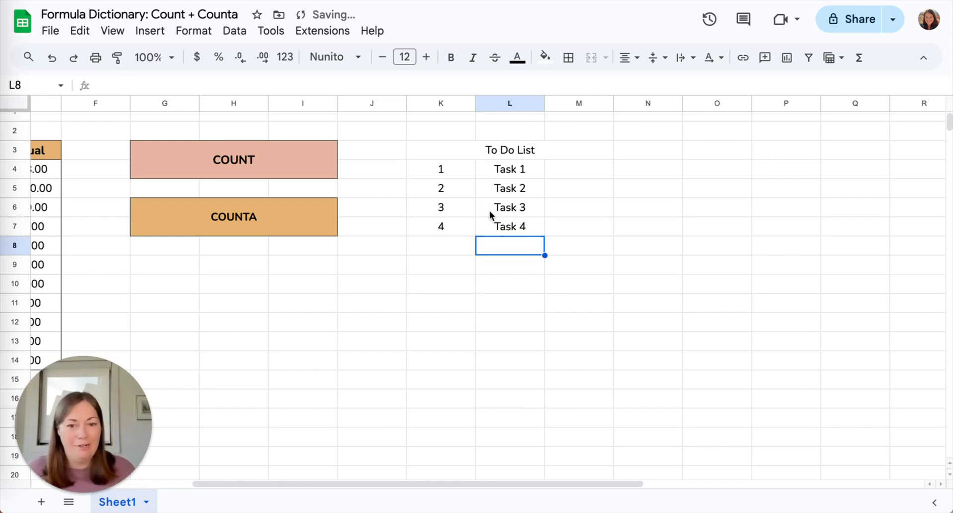
type("Task 5")
key("Return")
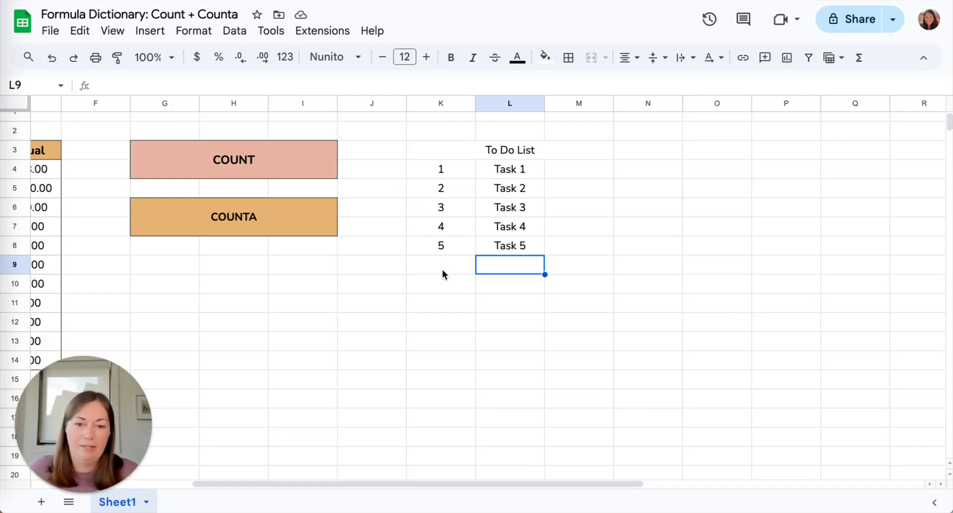
Step: Open the formula in cell K4 to examine how SEQUENCE and COUNTA are combined
double_click(443, 169)
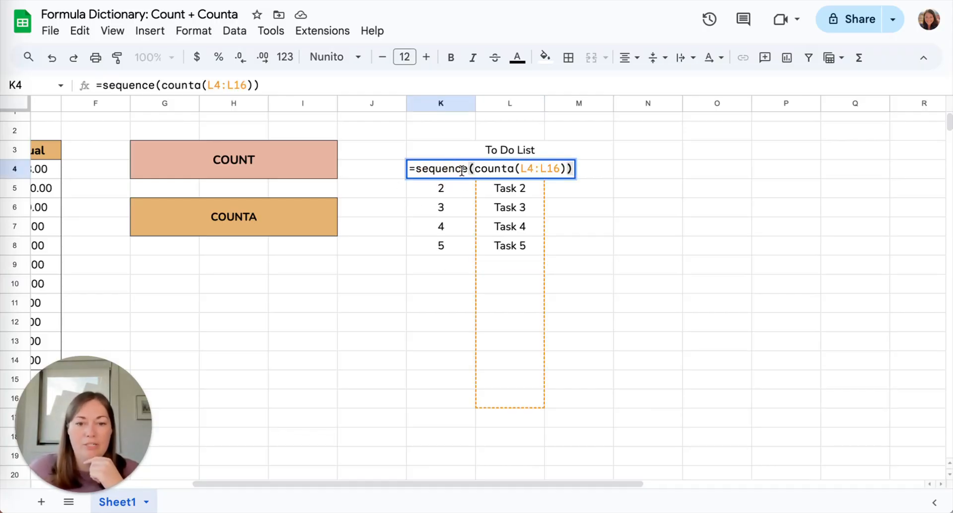